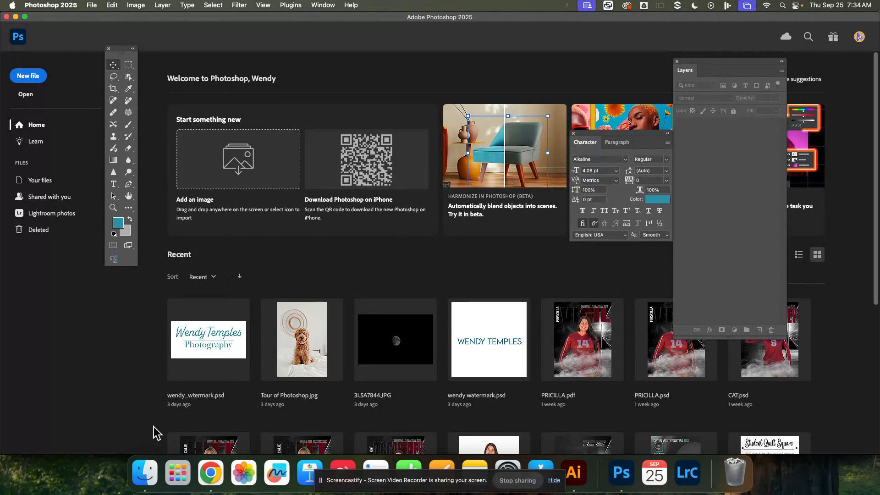
Switch to Finder and copy all 17 photo and video files in the 100CANON folder.
left_click(147, 479)
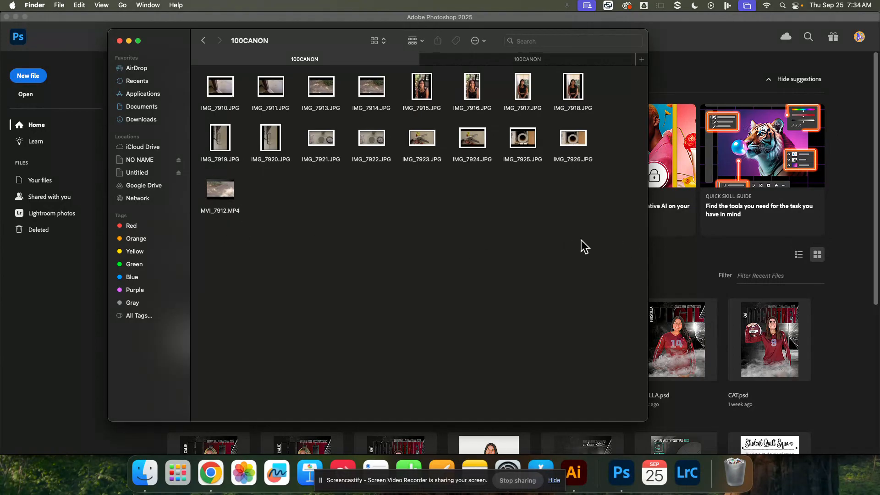
left_click_drag(582, 241, 202, 78)
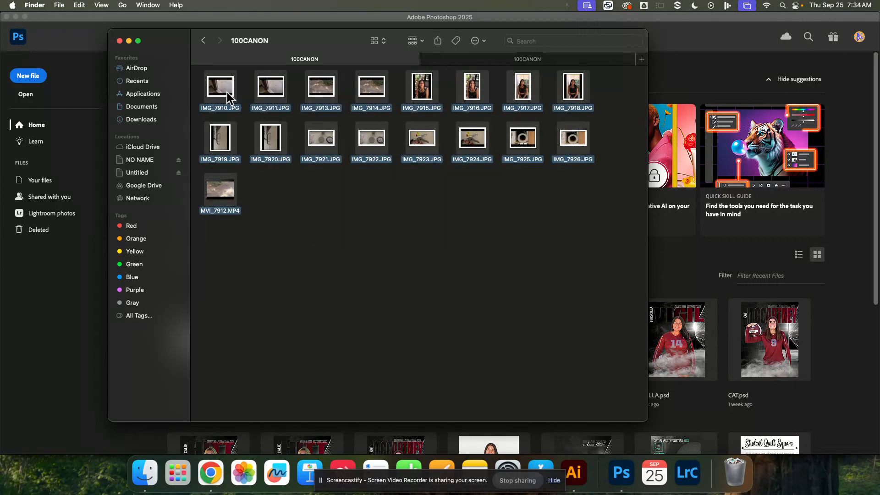
right_click(266, 136)
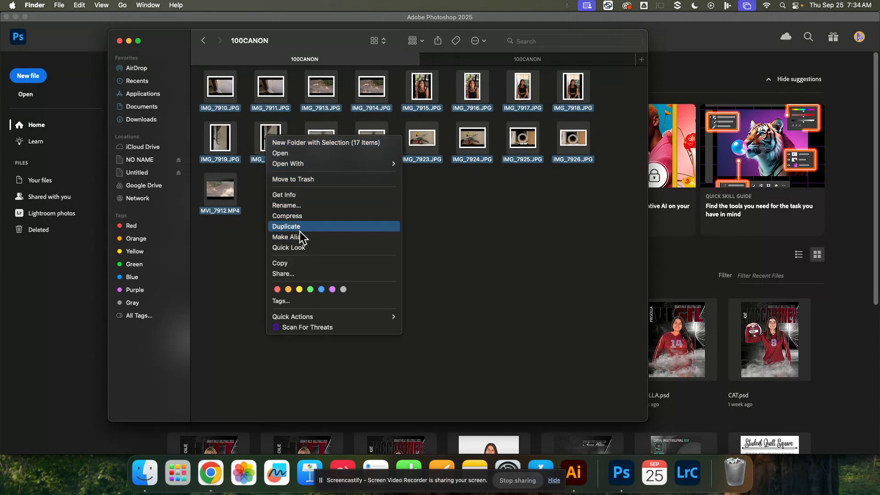
left_click(301, 262)
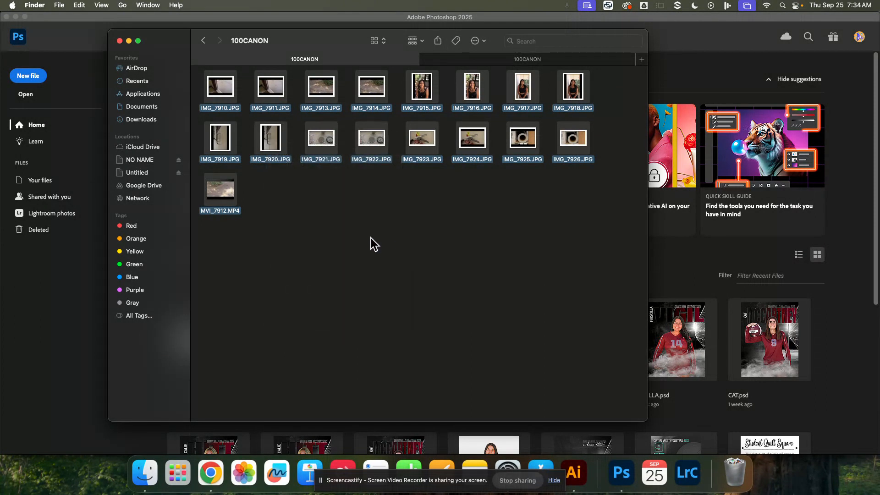
left_click(309, 256)
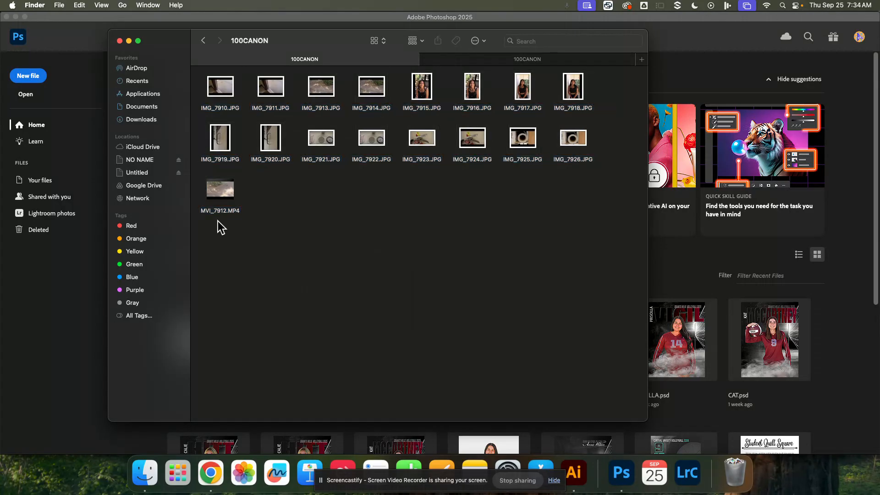
Browse to Google Drive's My Drive and open the Photos folder.
left_click(151, 187)
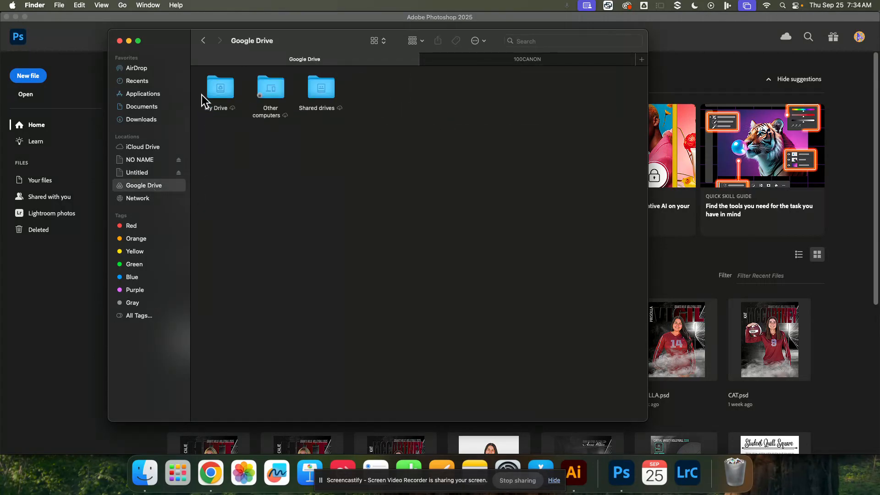
double_click(219, 90)
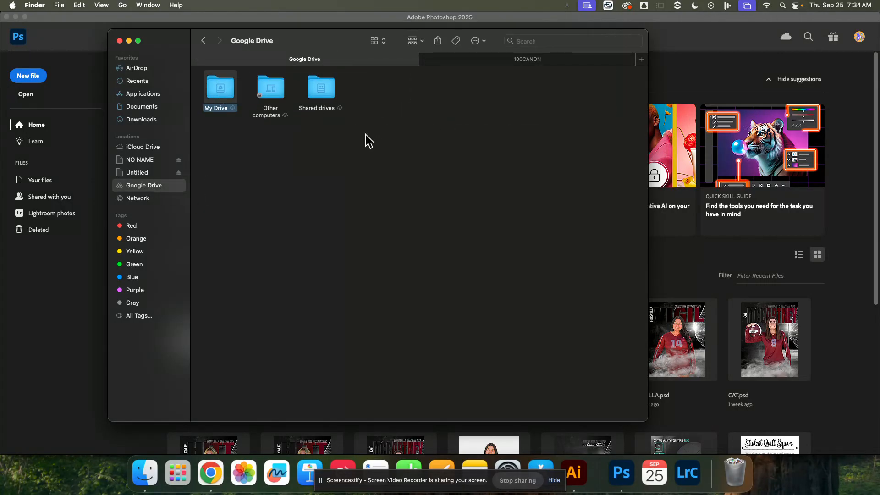
scroll(581, 200, "down", 15)
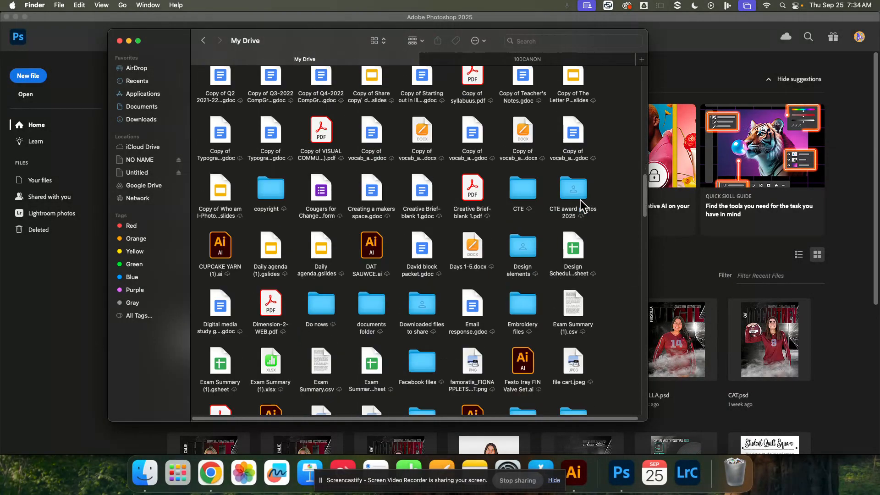
scroll(580, 199, "down", 7)
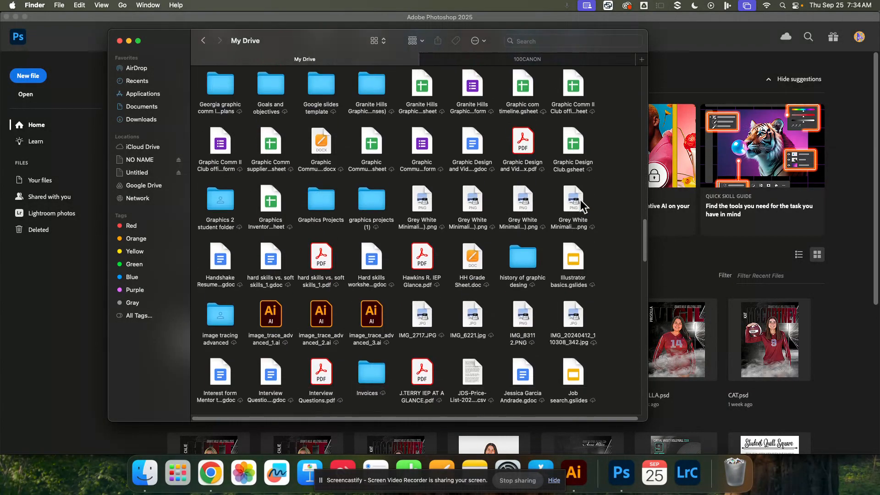
scroll(581, 201, "down", 9)
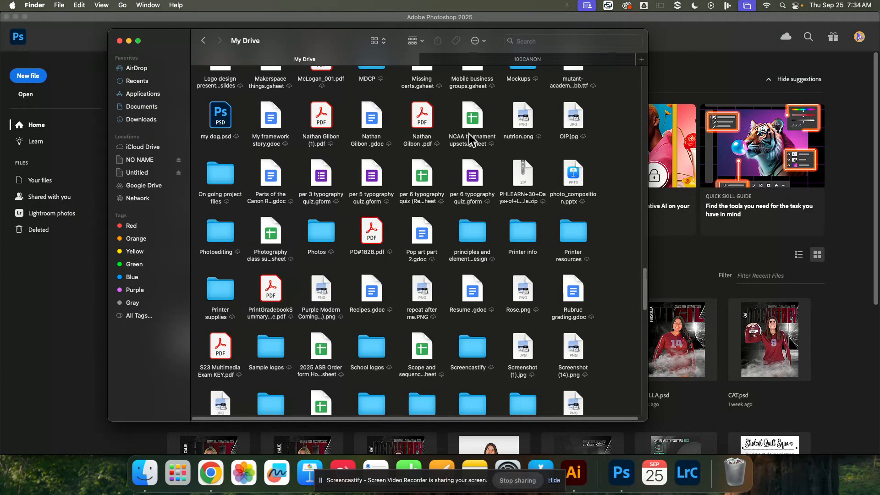
scroll(489, 289, "down", 2)
double_click(323, 202)
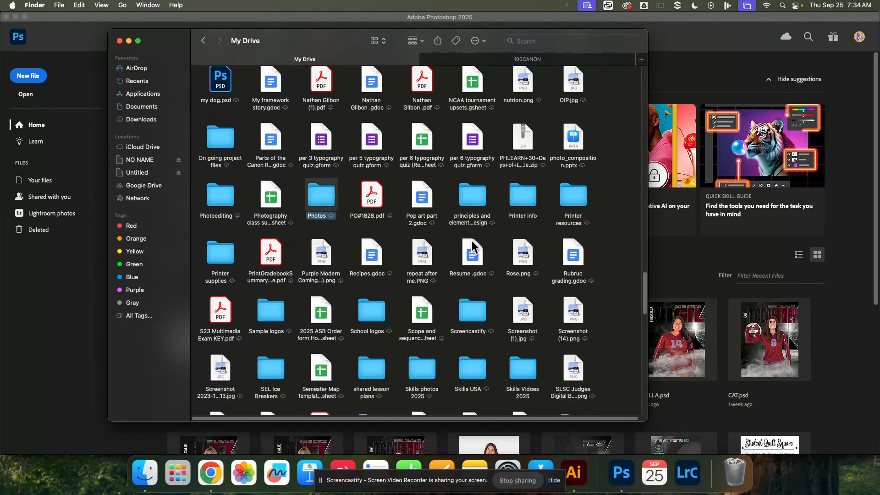
Create a new folder named ALPHABET inside the Photos folder.
right_click(603, 186)
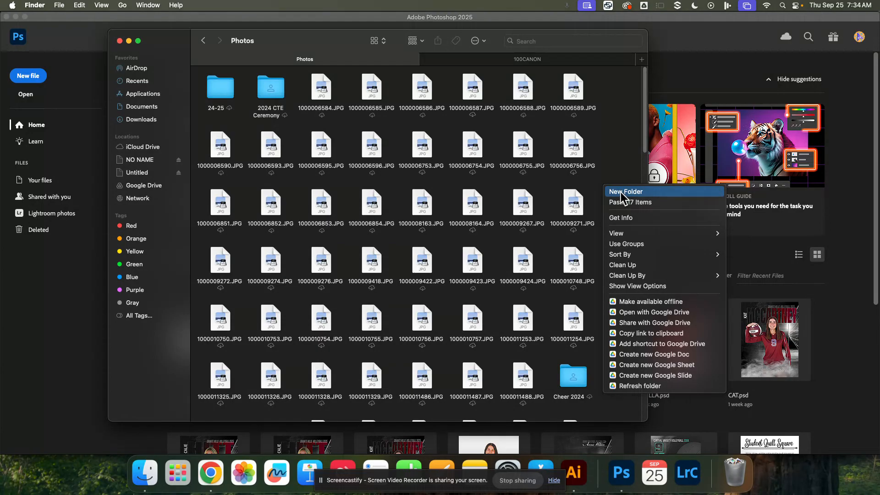
left_click(622, 193)
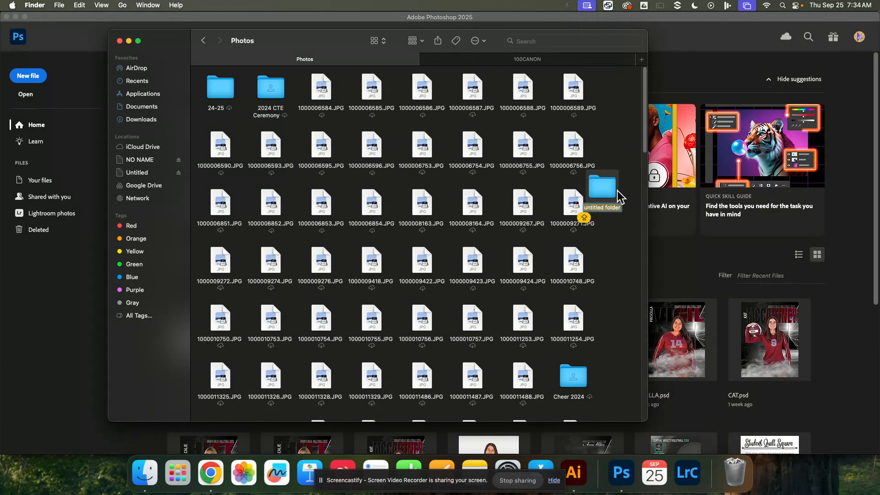
type("ALPHABET")
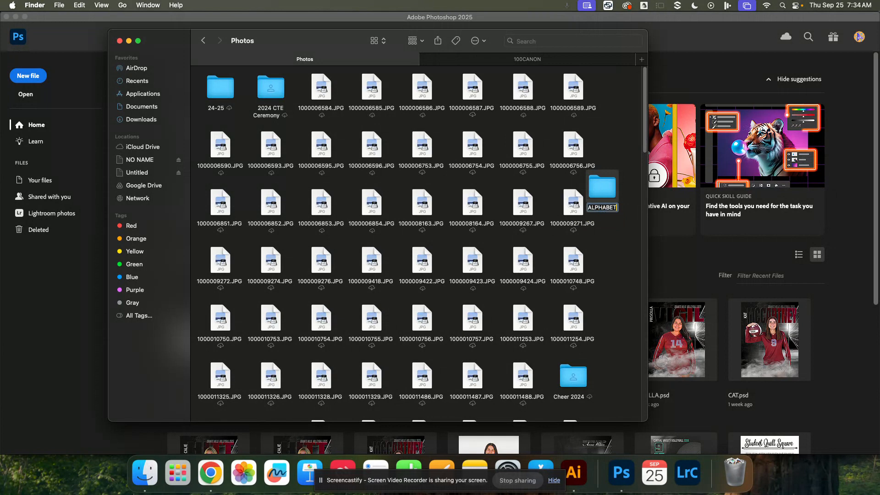
left_click(609, 240)
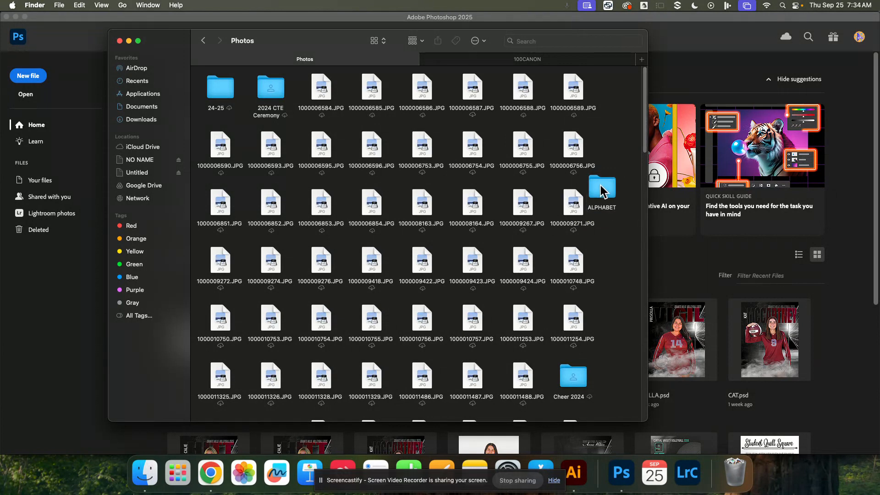
Open the ALPHABET folder and paste the copied camera files into it.
double_click(601, 194)
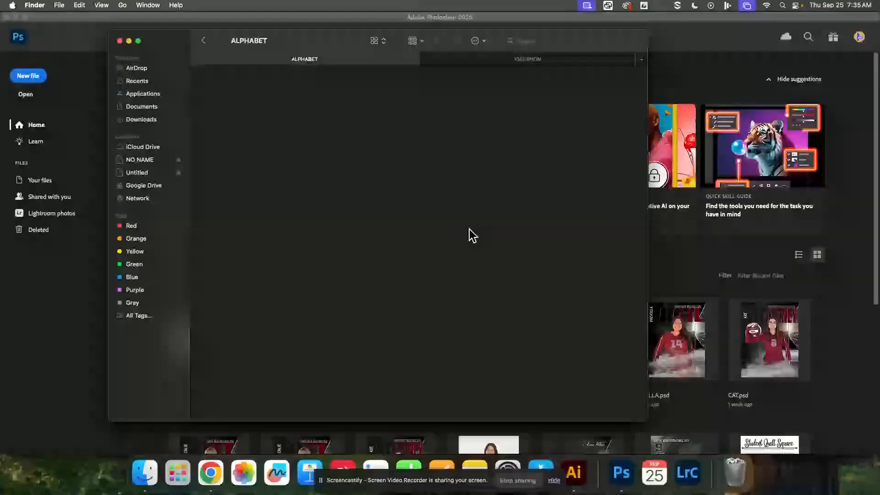
right_click(419, 215)
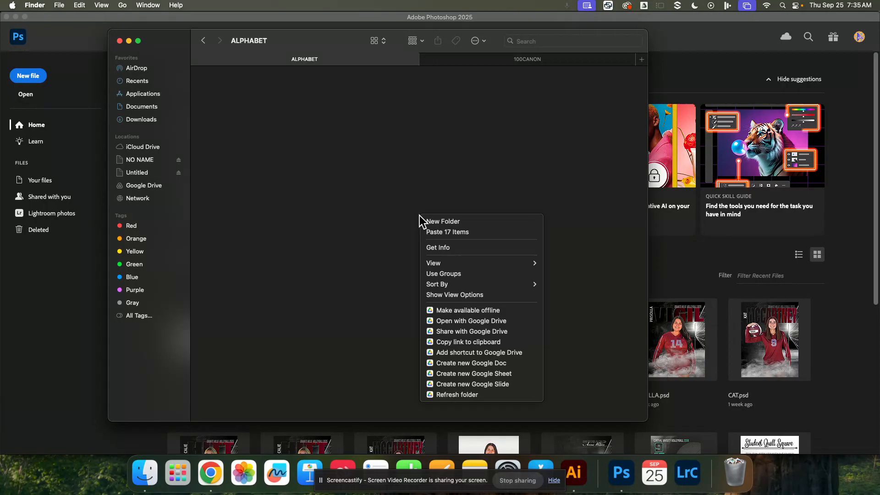
left_click(442, 233)
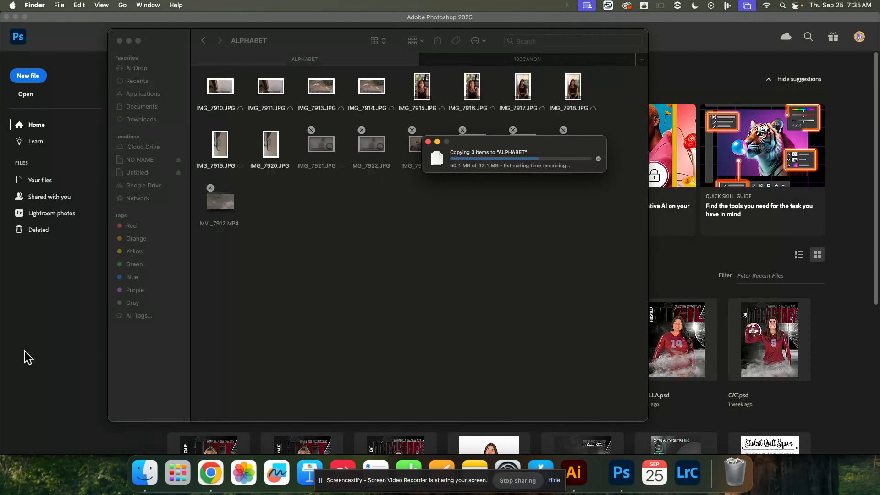
Switch to Photoshop and move the Character panel to the far side of the Layers panel.
left_click(48, 343)
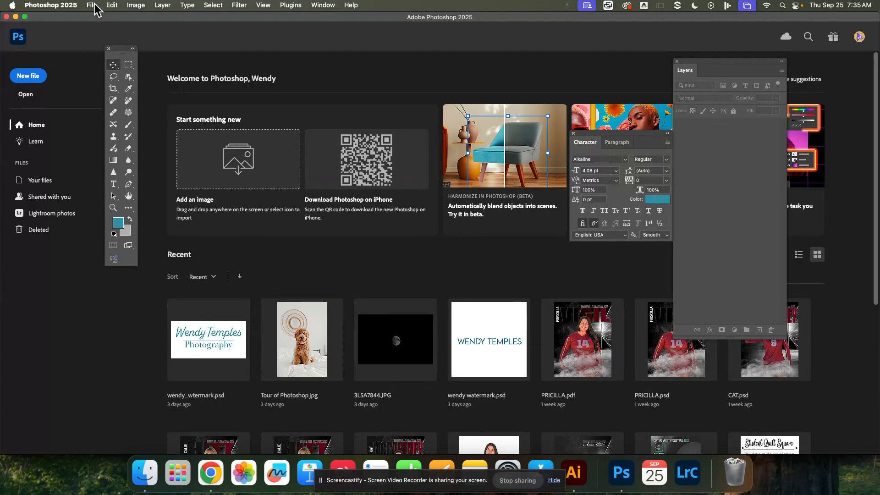
left_click_drag(614, 142, 810, 154)
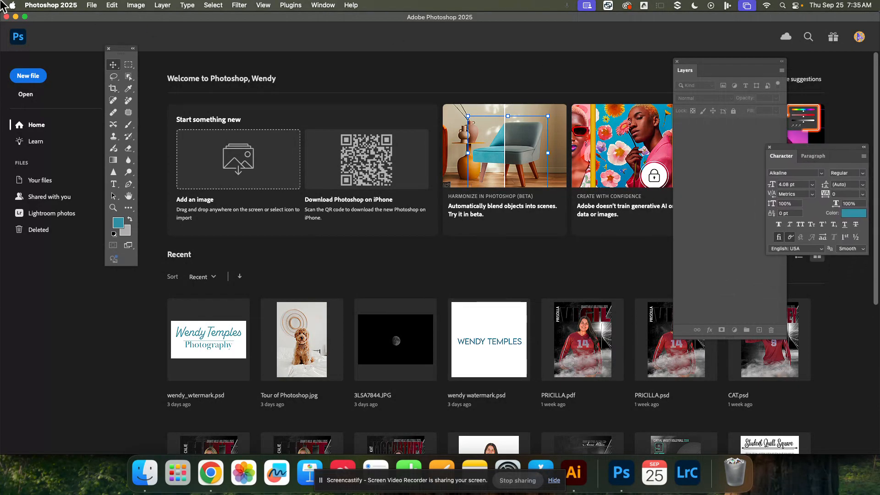
Bring up the dialog for opening a file and browse to the Alphabet folder inside Photo Class.
left_click(90, 6)
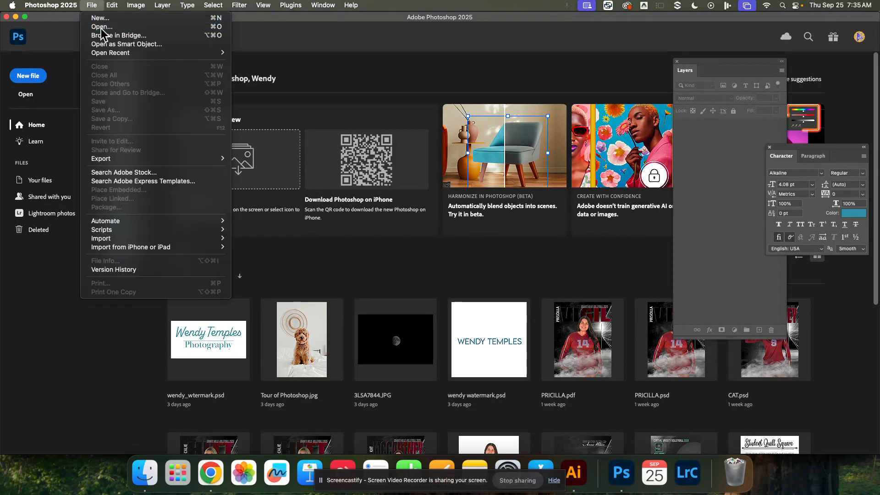
left_click(71, 28)
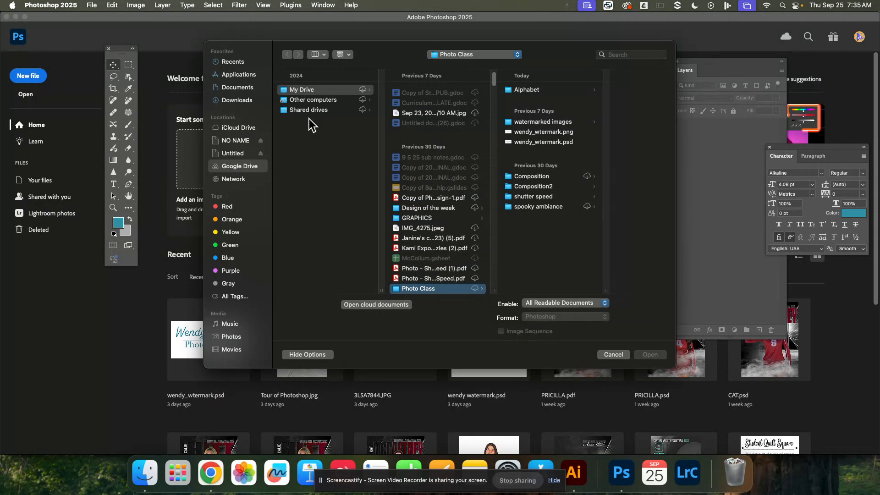
left_click(444, 57)
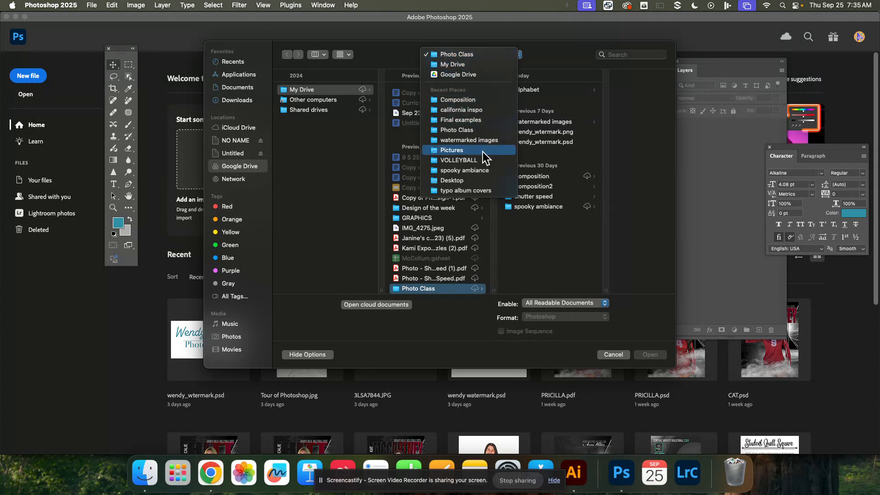
left_click(470, 130)
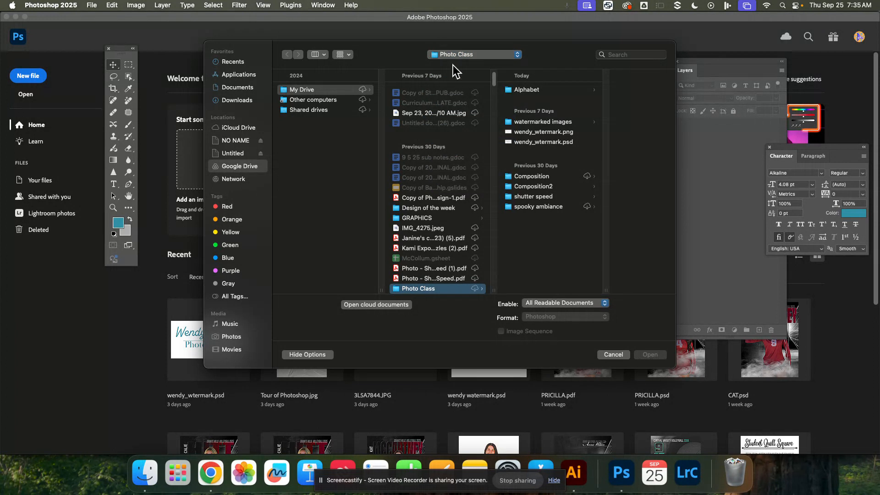
left_click(464, 54)
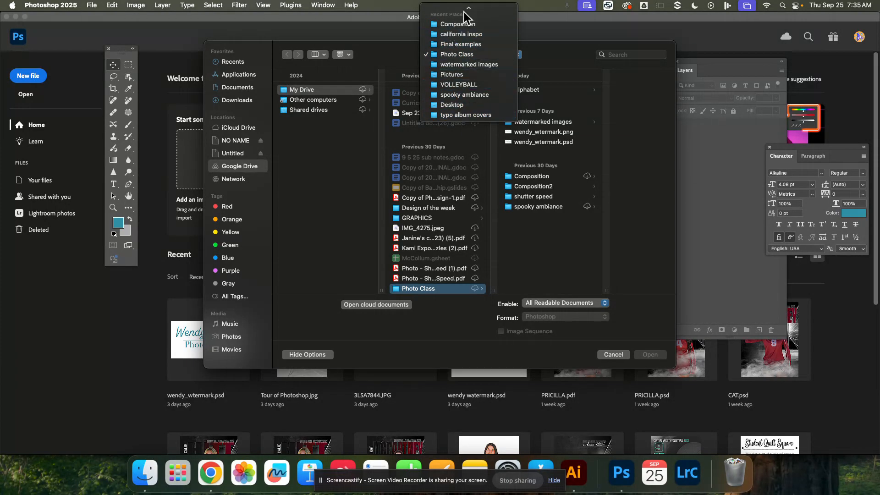
mouse_move(464, 11)
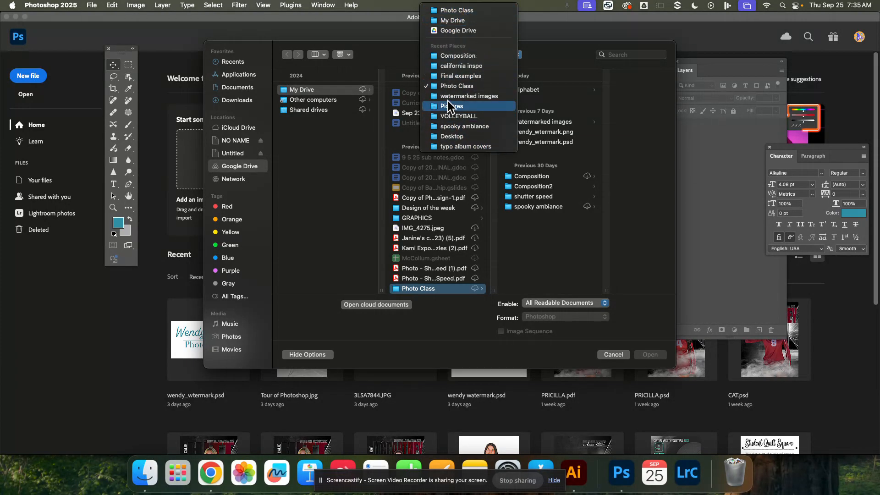
left_click(452, 87)
left_click(531, 89)
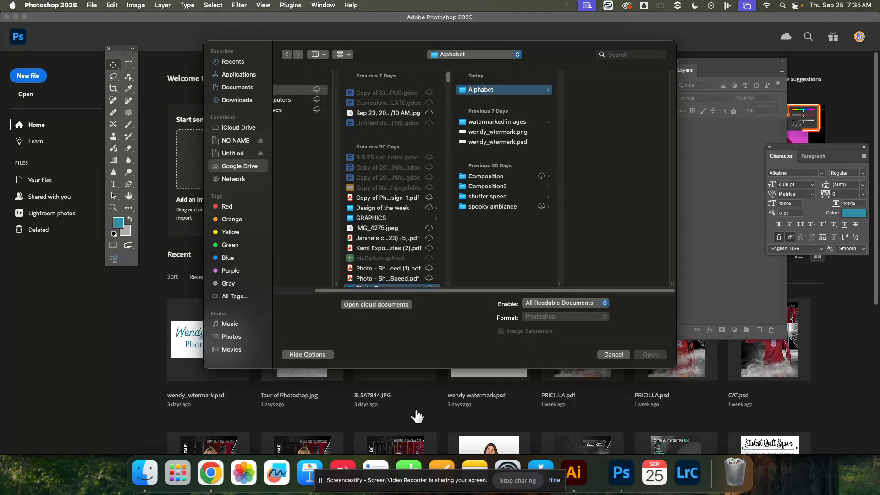
Switch to Finder, go to My Drive in Google Drive and display its contents as a list.
left_click(154, 491)
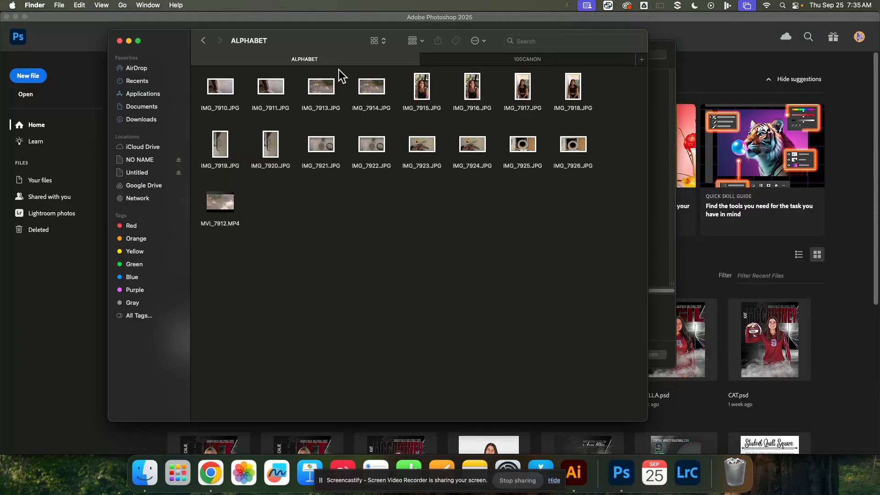
left_click(143, 186)
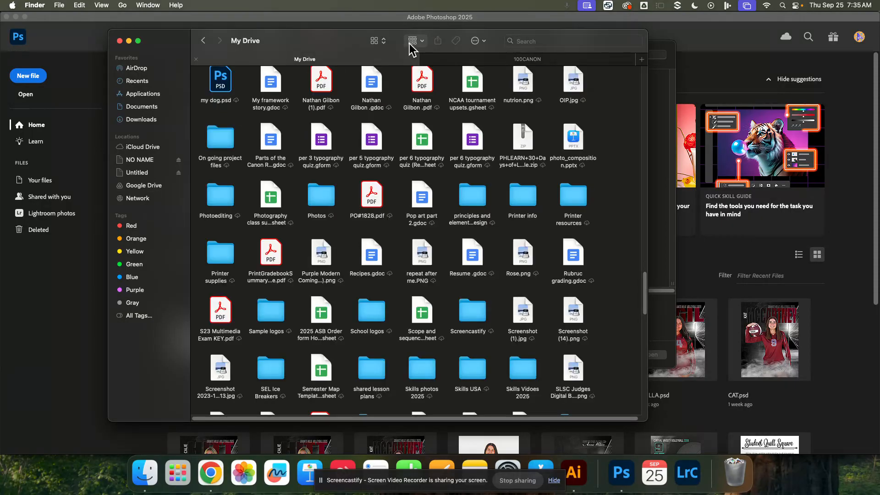
left_click(383, 41)
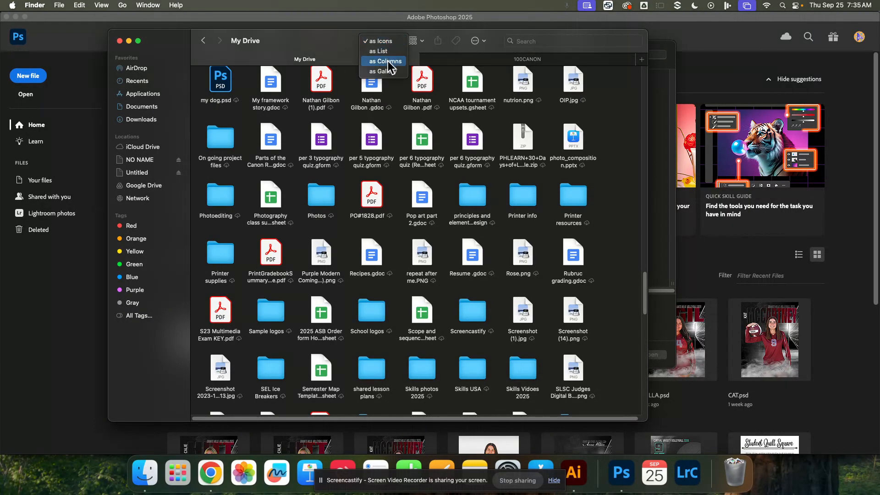
left_click(384, 53)
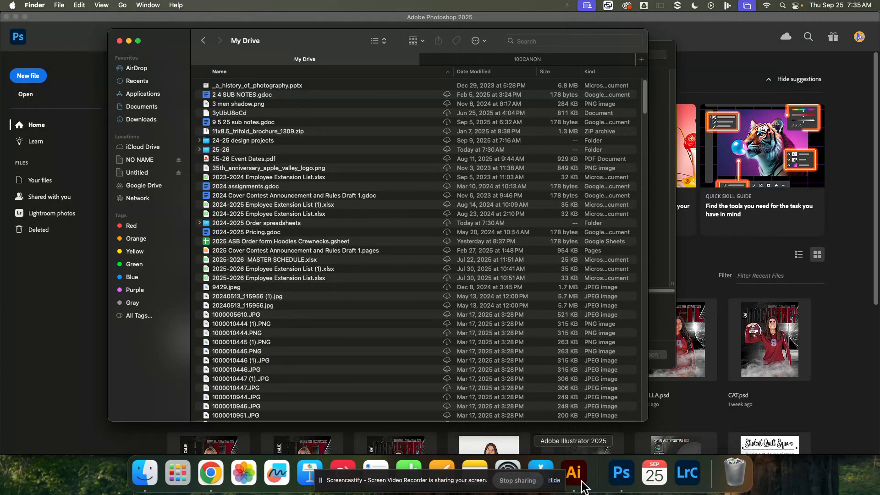
left_click(210, 472)
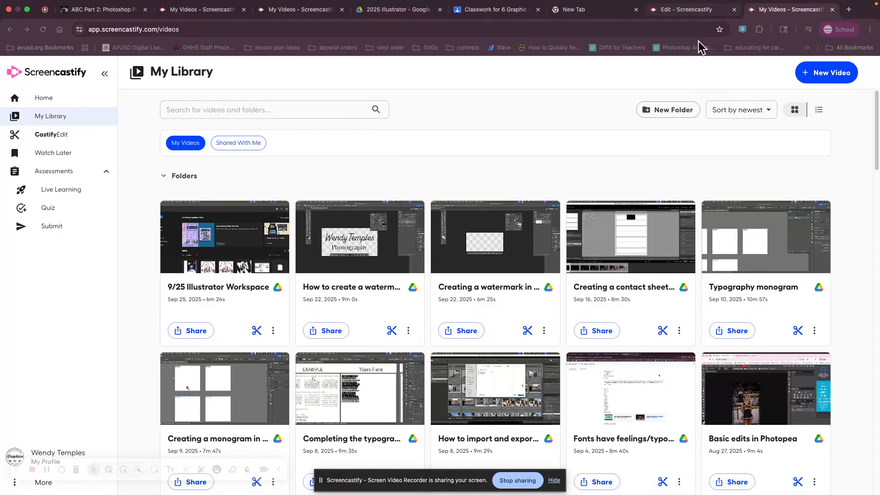
left_click(759, 31)
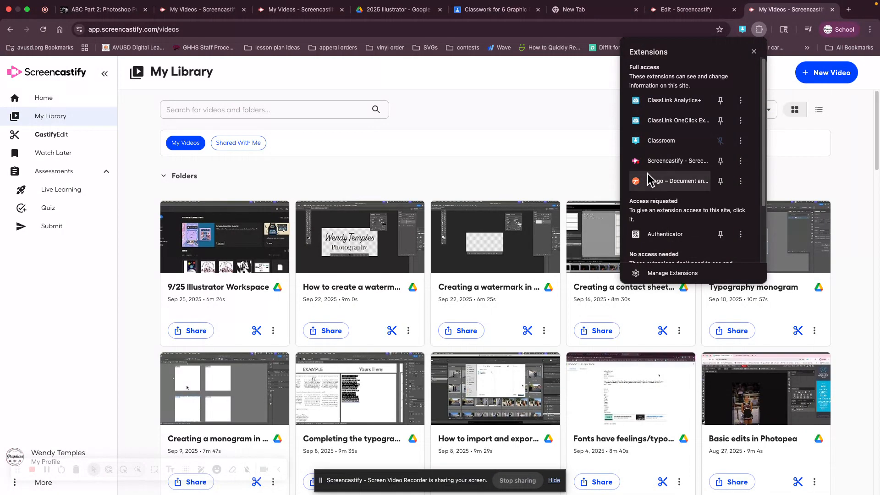
left_click(648, 174)
left_click(761, 29)
left_click(686, 164)
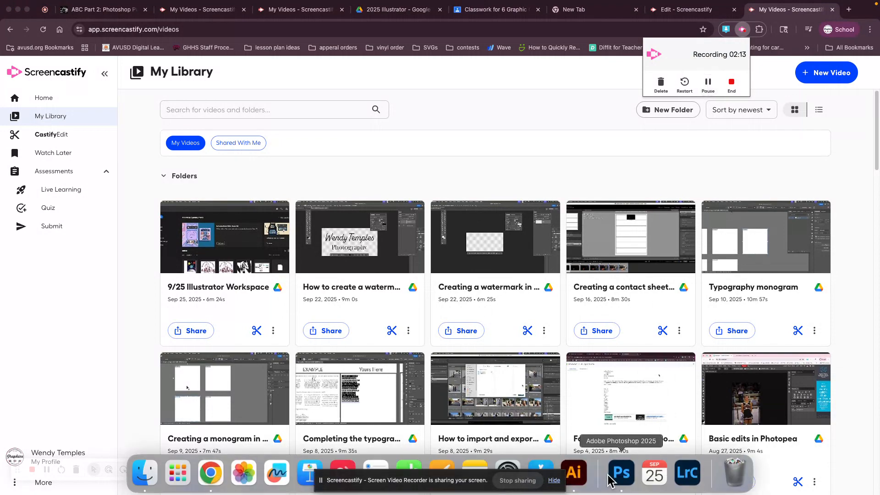
Switch to Photoshop and open IMG_7926.JPG from the Alphabet folder.
left_click(621, 472)
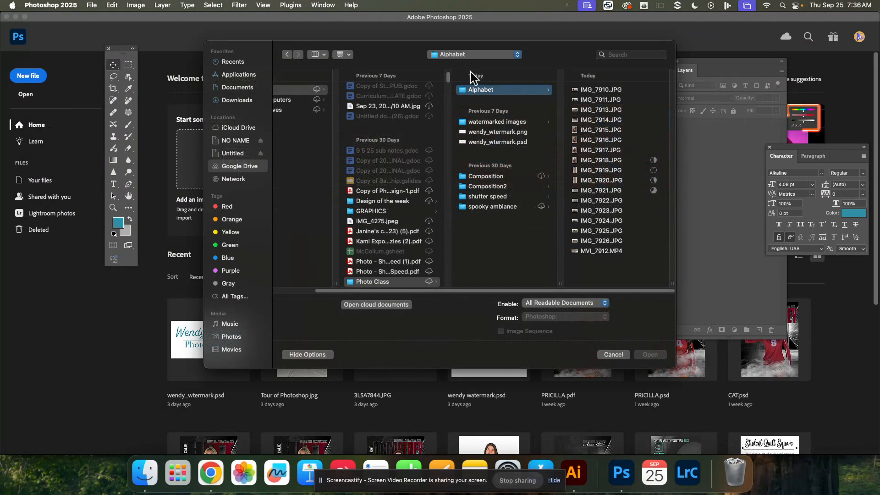
left_click(603, 92)
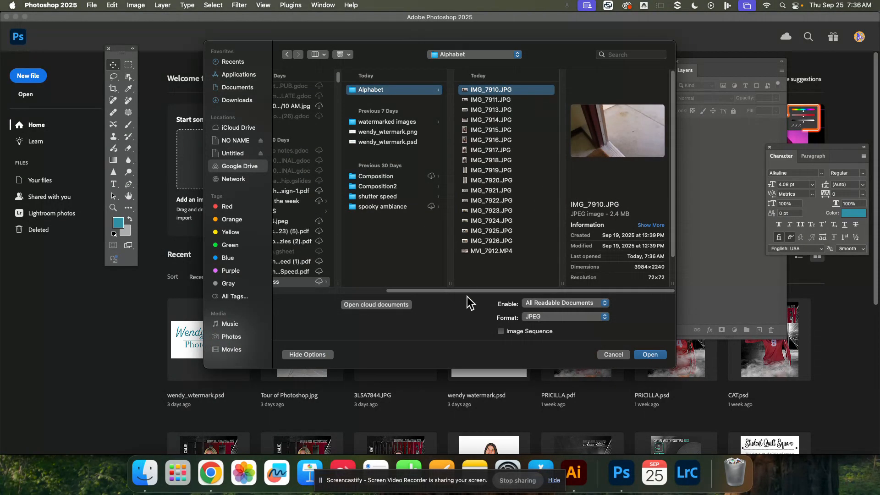
left_click(490, 241)
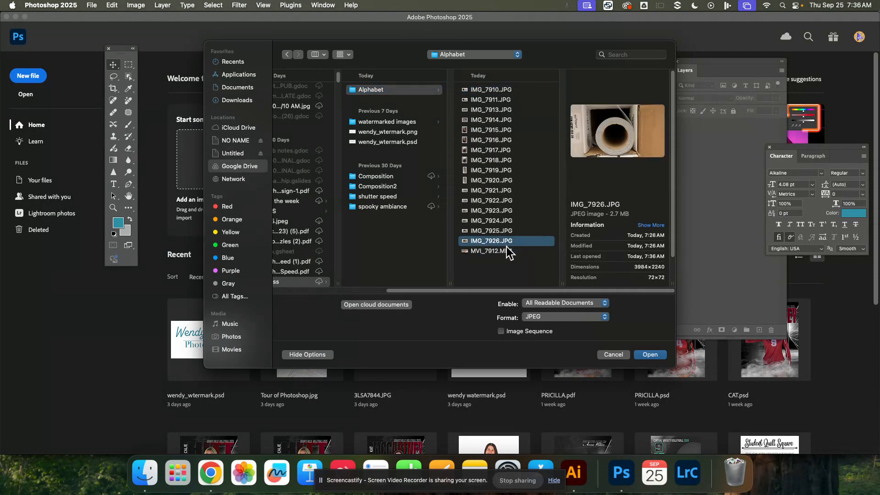
double_click(481, 241)
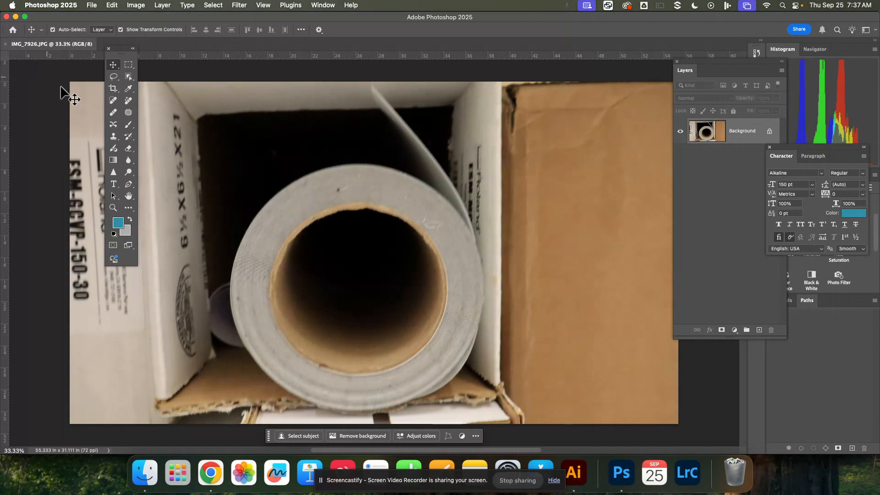
Activate the Crop tool and look through its aspect ratio presets, leaving Ratio selected.
left_click(113, 91)
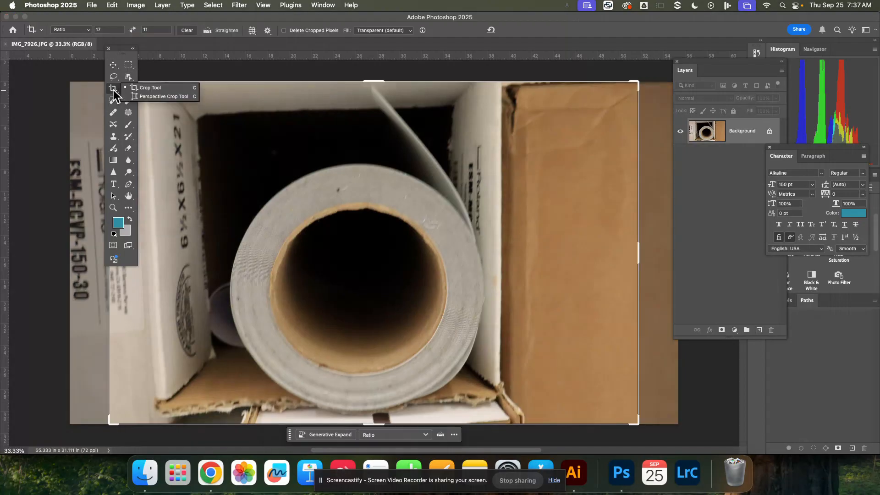
left_click(144, 91)
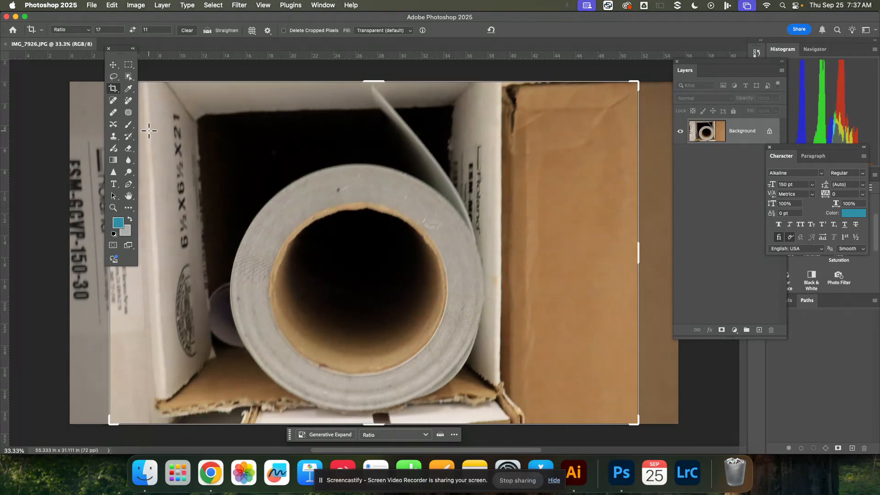
left_click(78, 30)
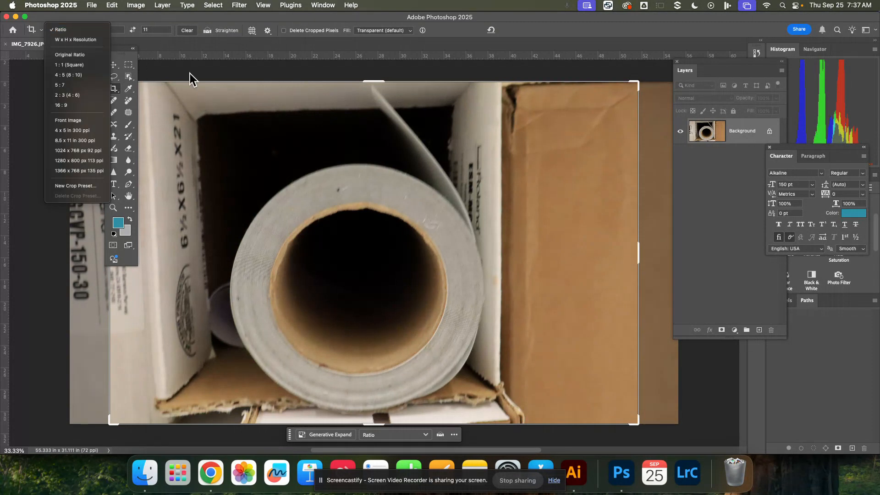
left_click(60, 29)
left_click(78, 29)
left_click(79, 30)
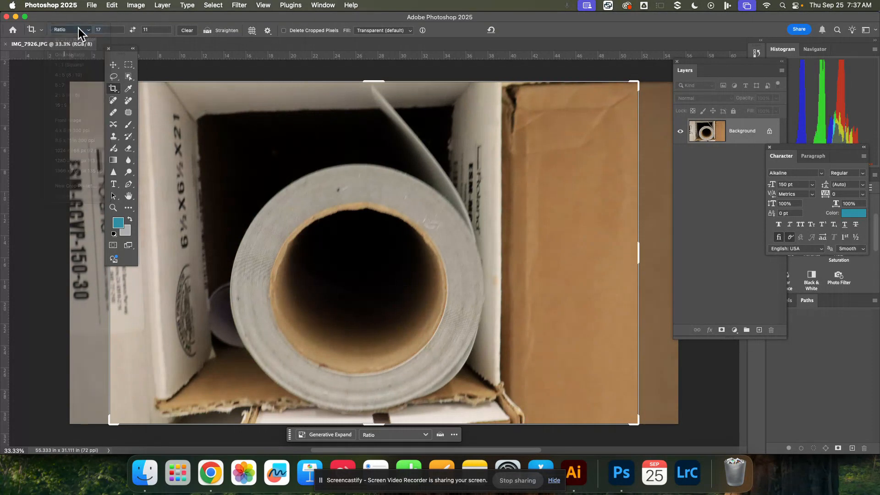
right_click(113, 91)
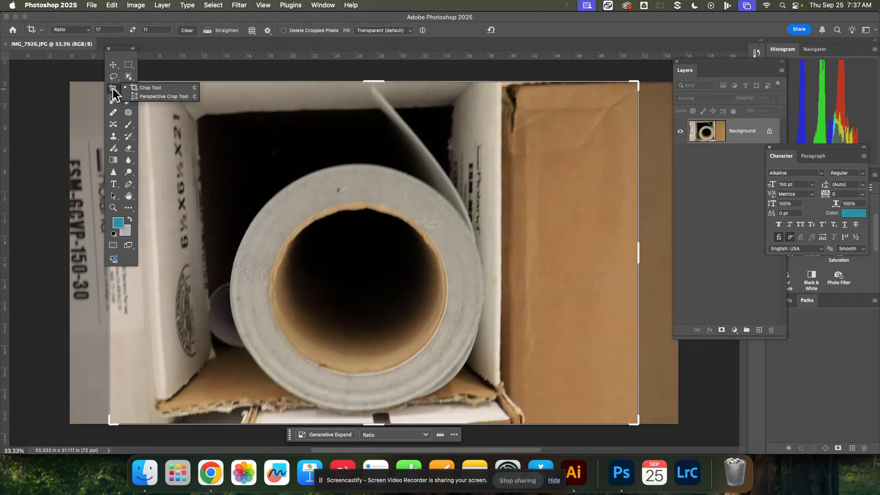
left_click(147, 88)
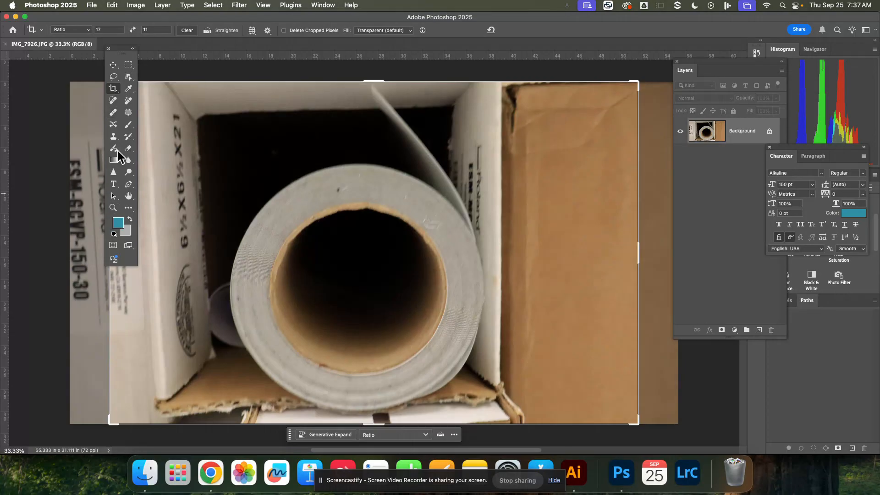
Hide the Tools panel and show it again.
left_click(331, 6)
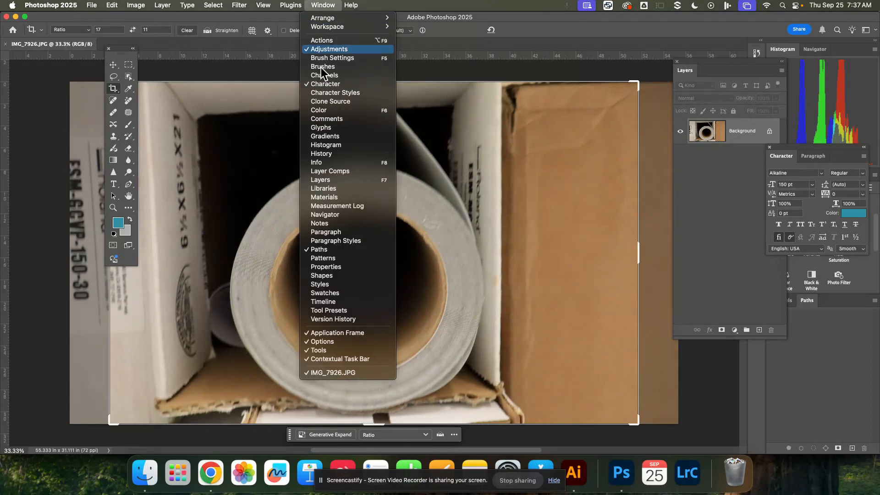
left_click(322, 351)
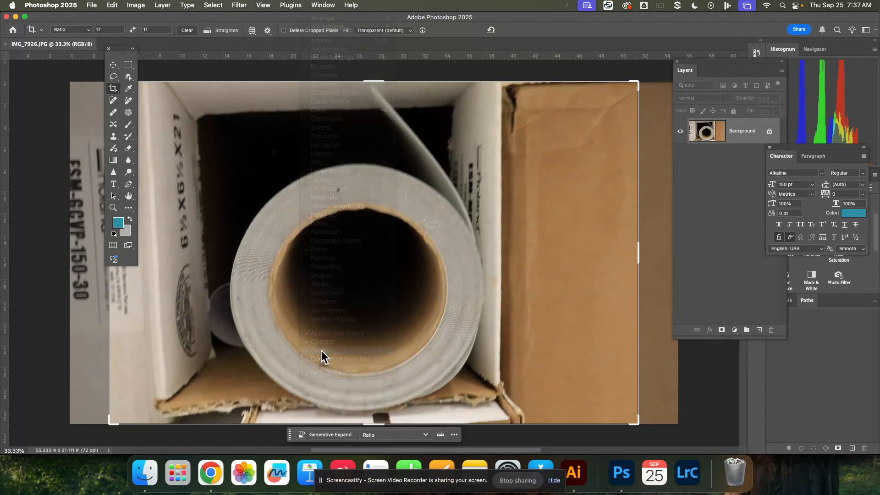
left_click(331, 6)
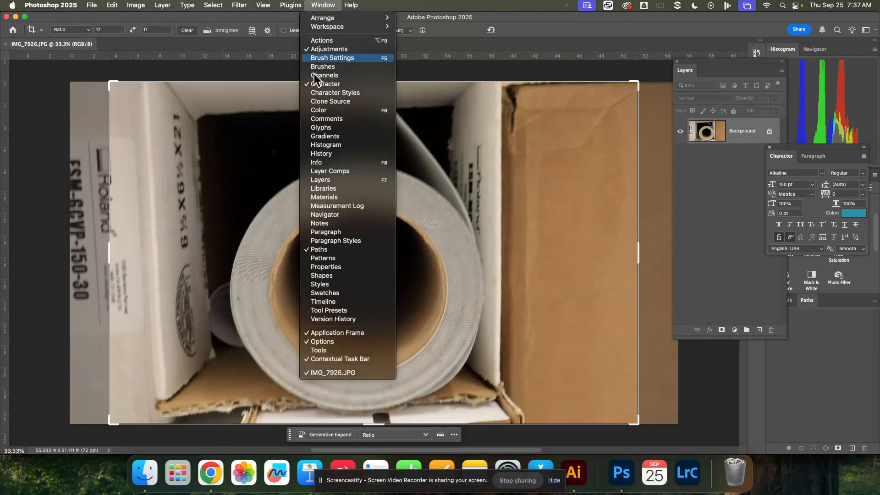
left_click(328, 349)
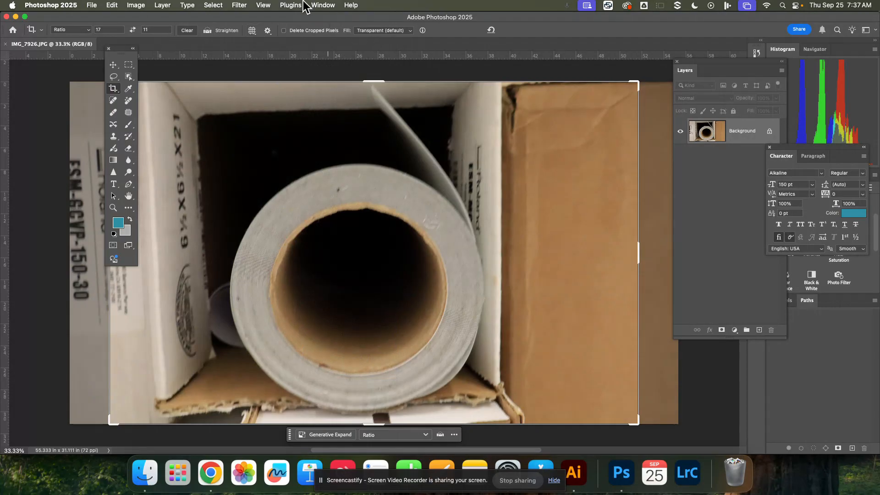
left_click(315, 6)
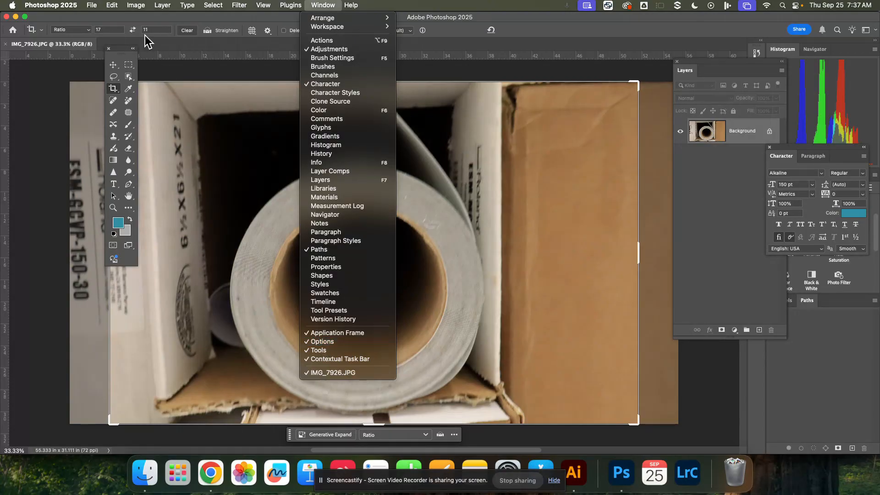
left_click(158, 52)
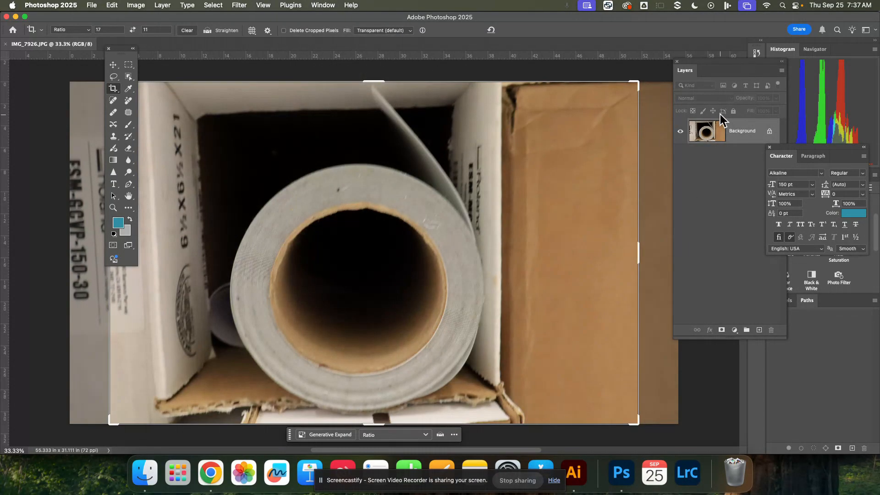
Bring up the Layers panel and close the floating Character panel.
left_click(321, 5)
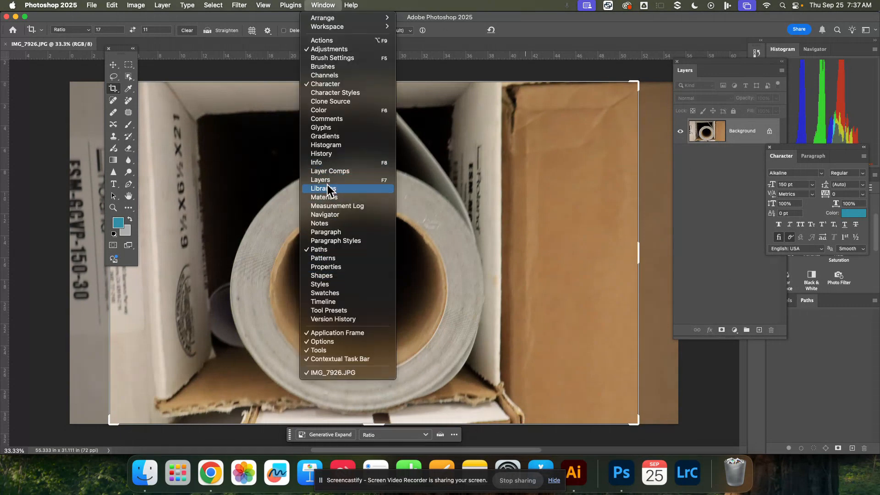
left_click(367, 181)
left_click(782, 156)
left_click(770, 148)
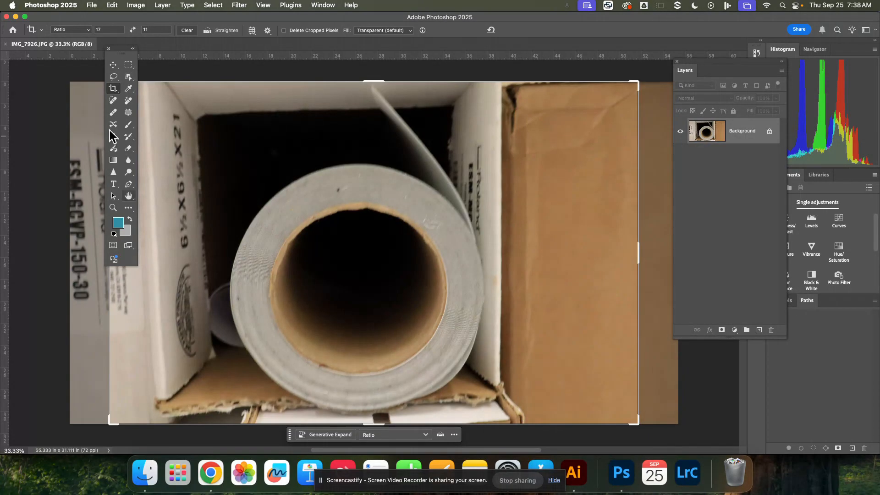
Set the Crop tool to the 1:1 (Square) aspect ratio for the photo.
right_click(114, 90)
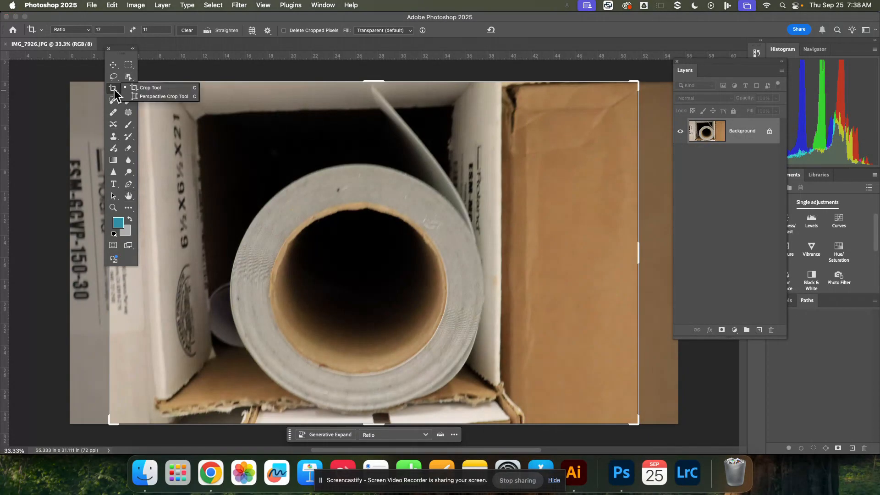
left_click(194, 88)
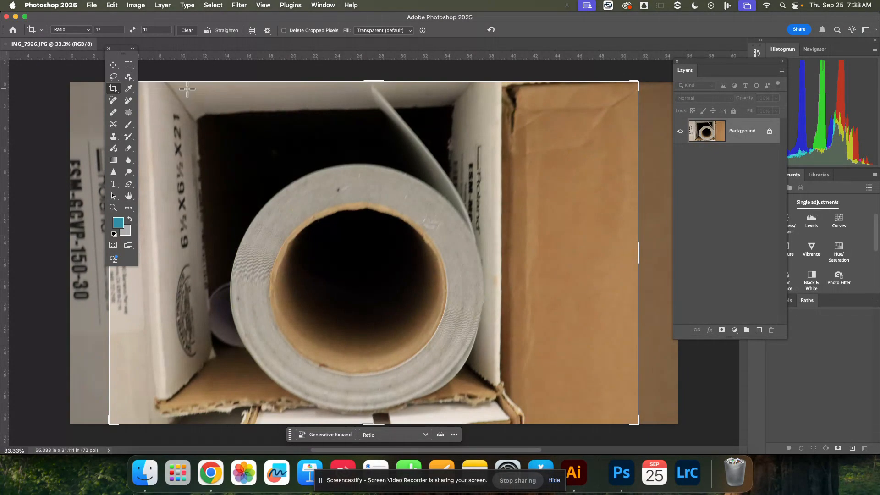
left_click(89, 31)
left_click(89, 31)
left_click(89, 31)
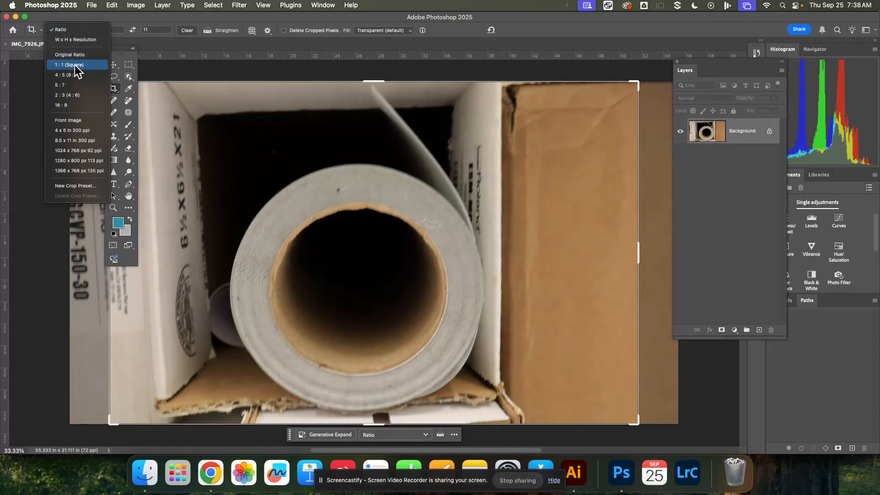
left_click(75, 65)
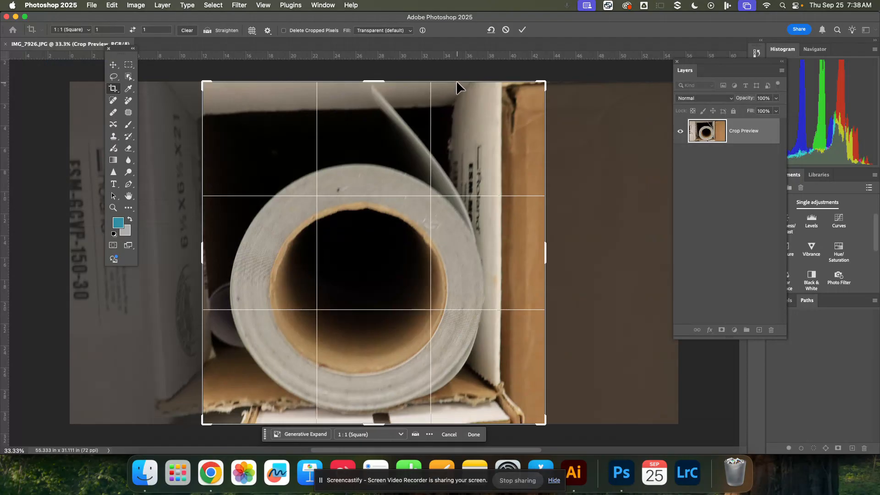
Shrink the square crop frame around the paper roll to about 27.3 in per side, reposition the photo and apply the crop.
left_click_drag(456, 81, 449, 102)
mouse_move(417, 190)
left_mouse_down()
mouse_move(424, 187)
mouse_move(417, 184)
left_mouse_up()
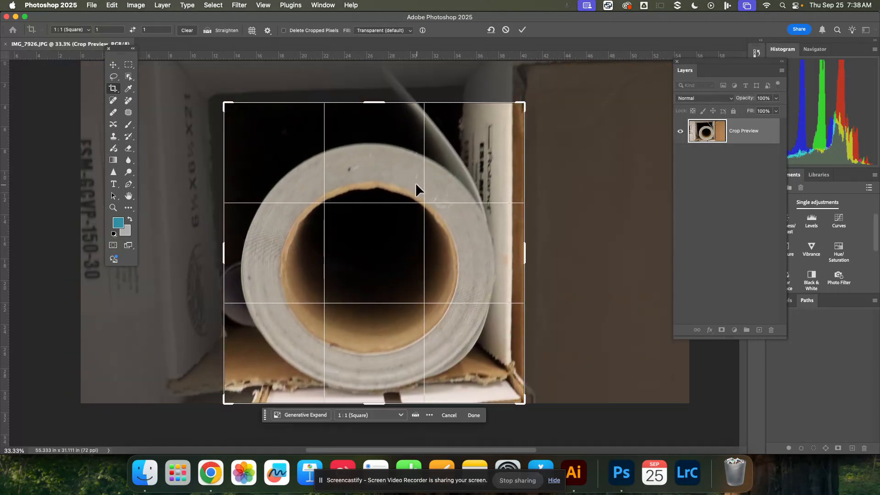
key("Return")
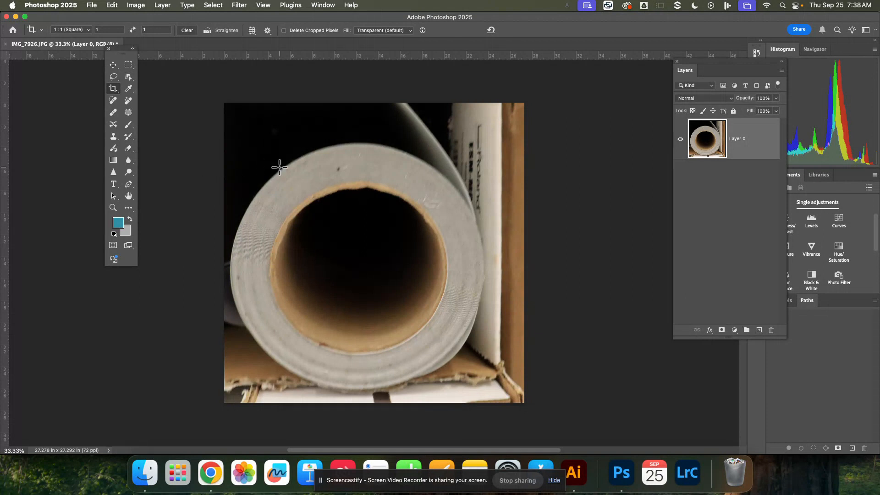
Try reframing the crop with Delete Cropped Pixels enabled, cutting off part of the roll's edge, and undo that crop.
left_click(284, 154)
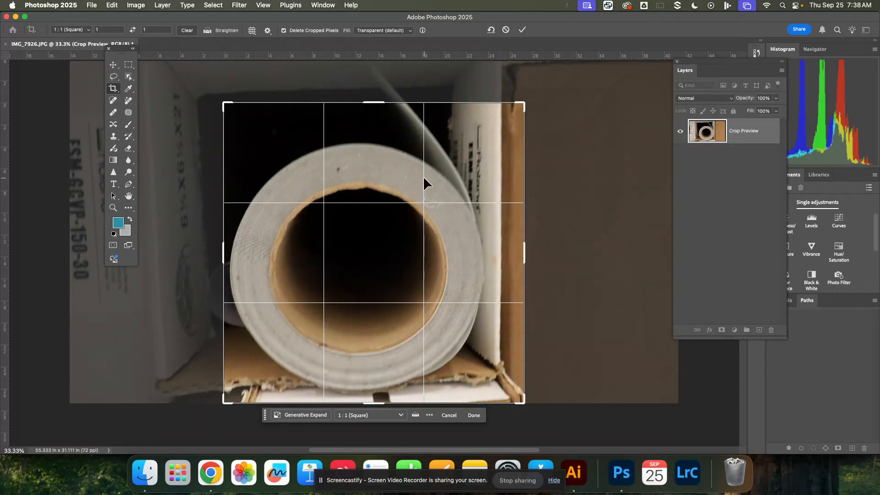
left_click_drag(425, 175, 402, 172)
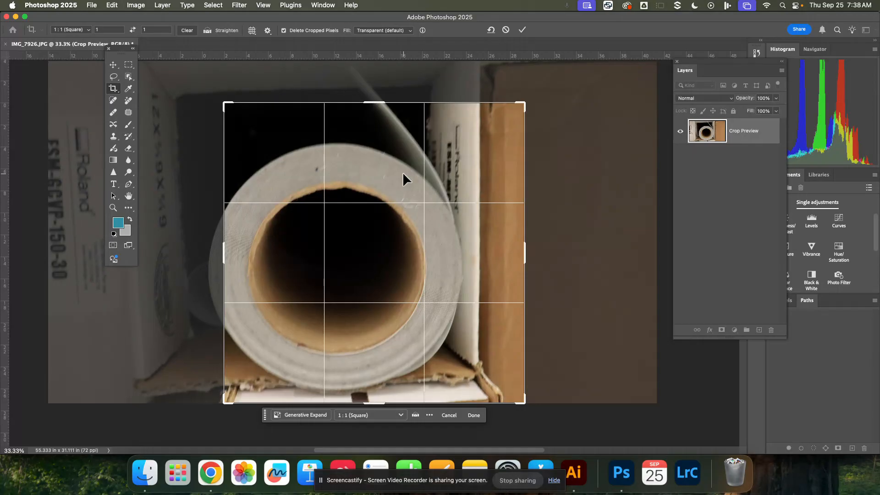
key("Return")
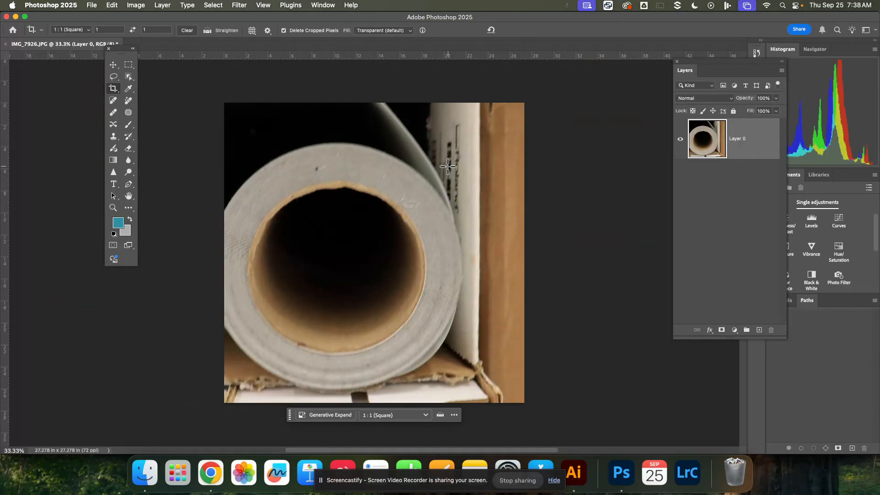
left_click(277, 216)
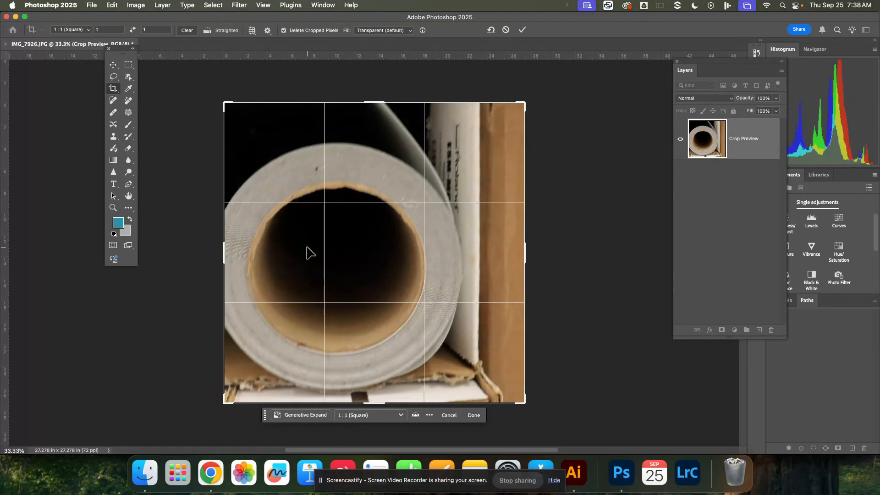
key("super")
left_click(114, 65)
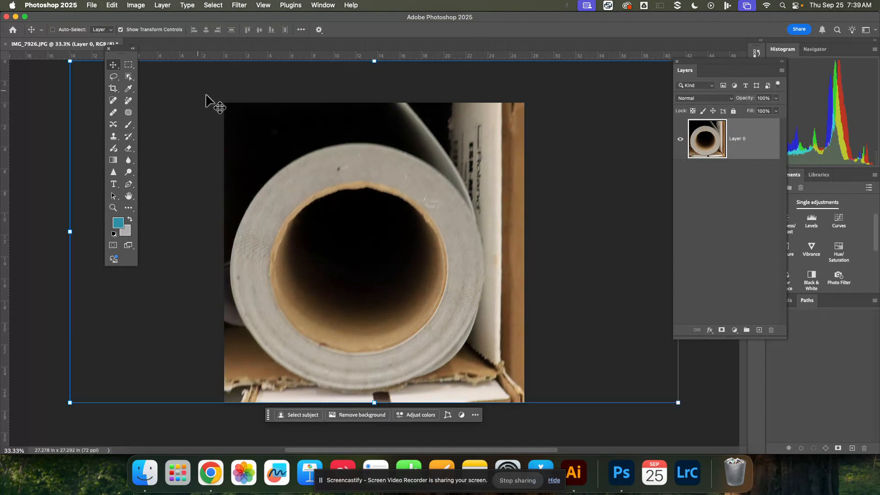
With Delete Cropped Pixels off, tighten the square crop to about 25.4 in around the whole roll, apply it and deselect the layer.
left_click(113, 89)
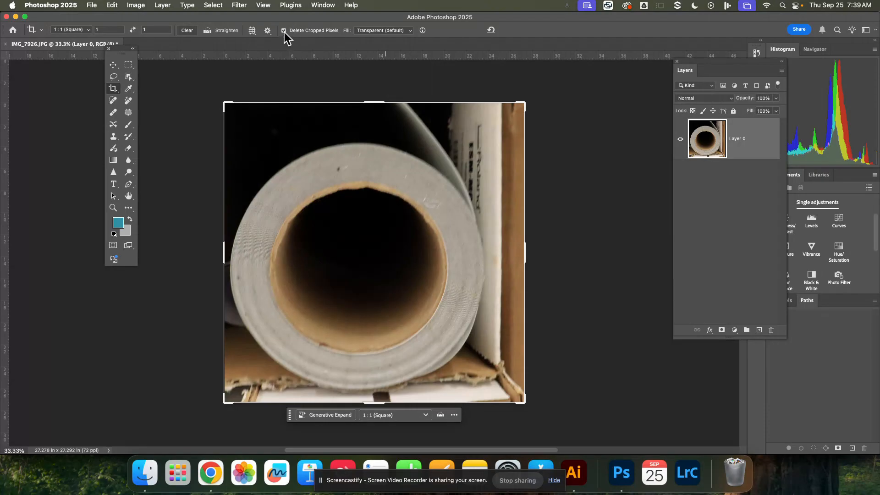
left_click(246, 220)
left_click_drag(375, 286, 387, 234)
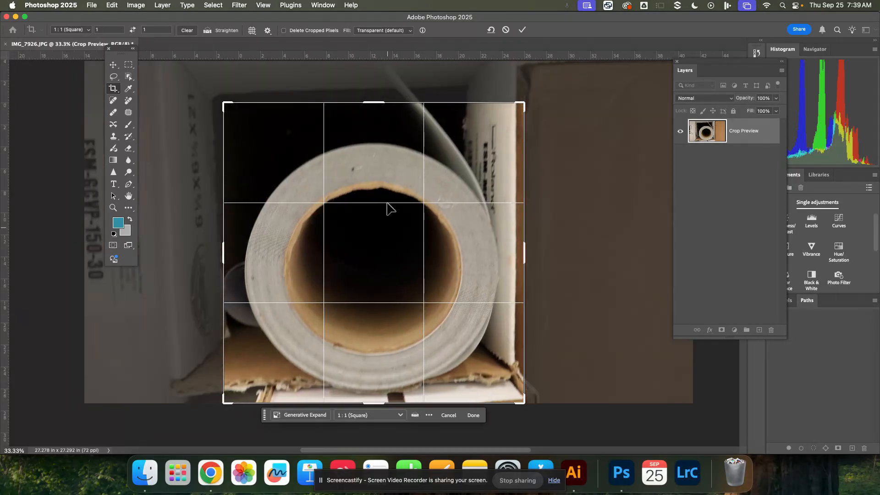
left_click_drag(372, 102, 372, 112)
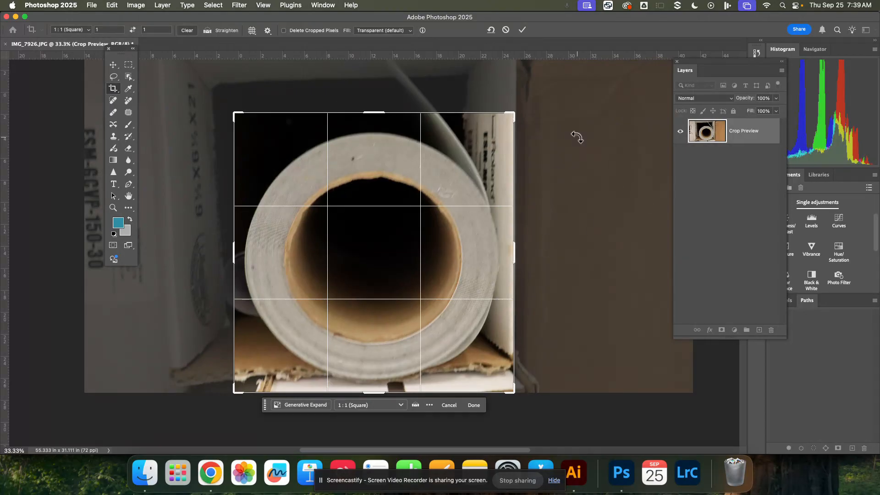
left_click(523, 30)
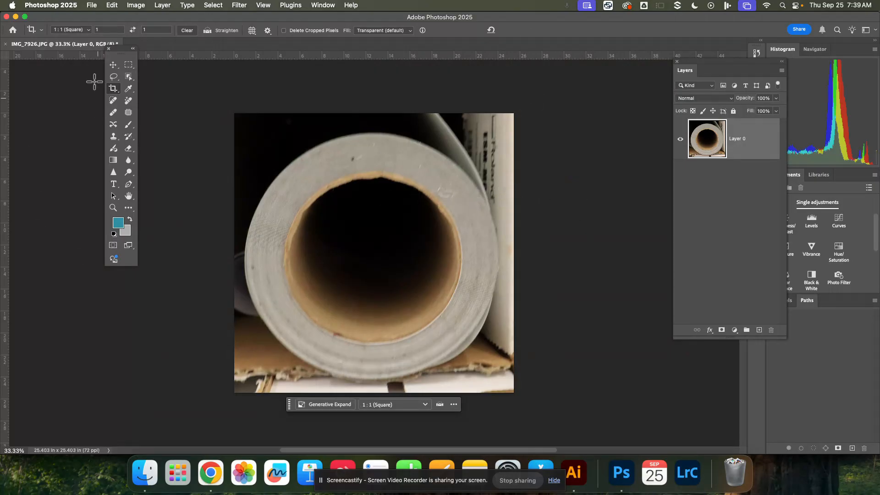
left_click(113, 65)
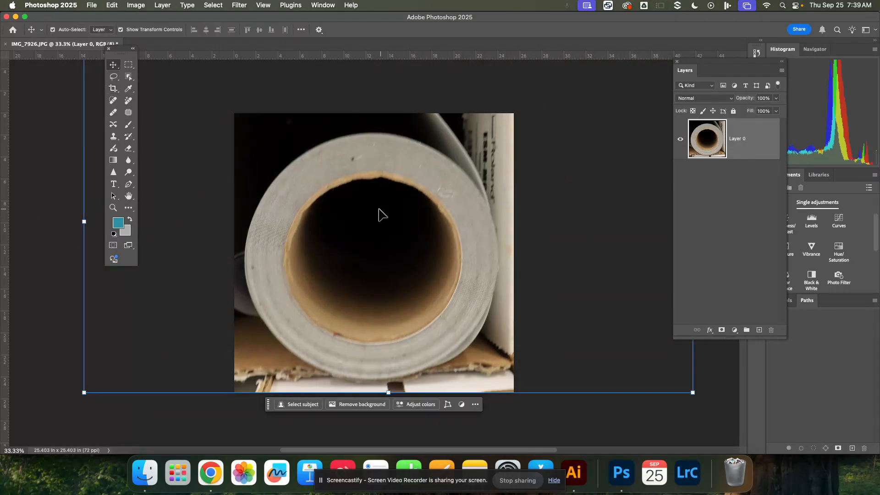
left_click(728, 236)
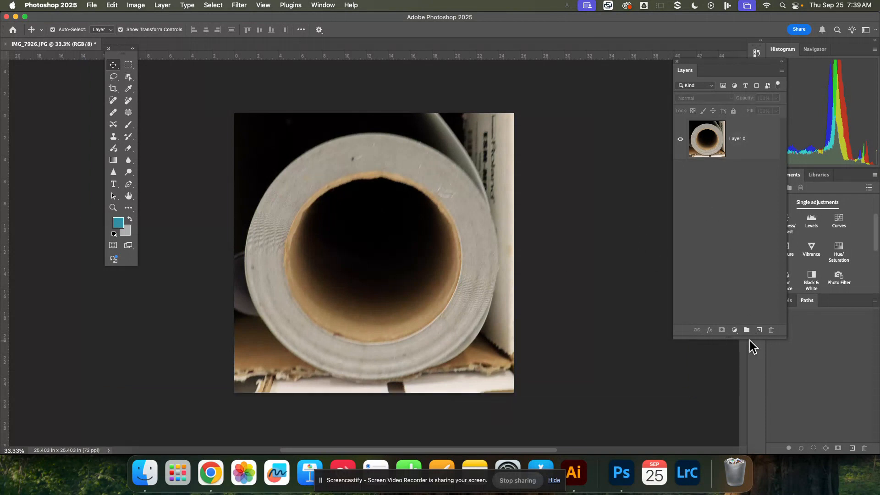
Add an Exposure adjustment layer above the photo with exposure +0.04, offset +0.0027 and gamma correction 0.95.
left_click(424, 183)
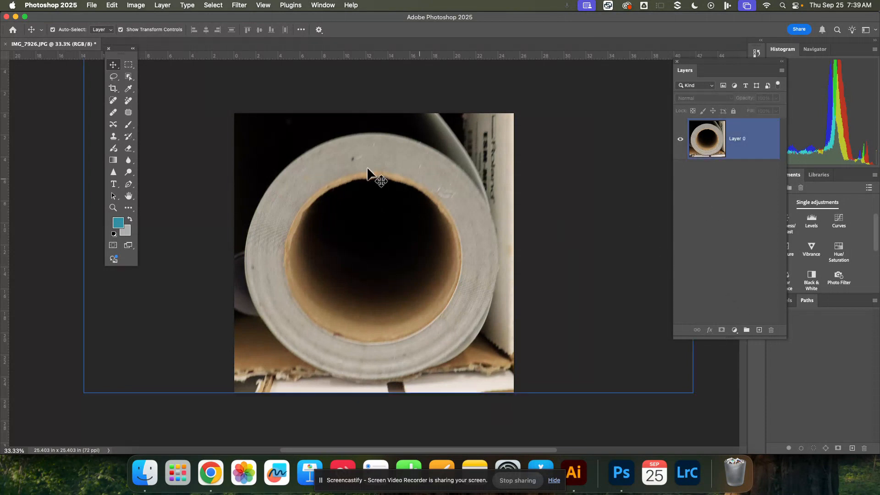
left_click(175, 132)
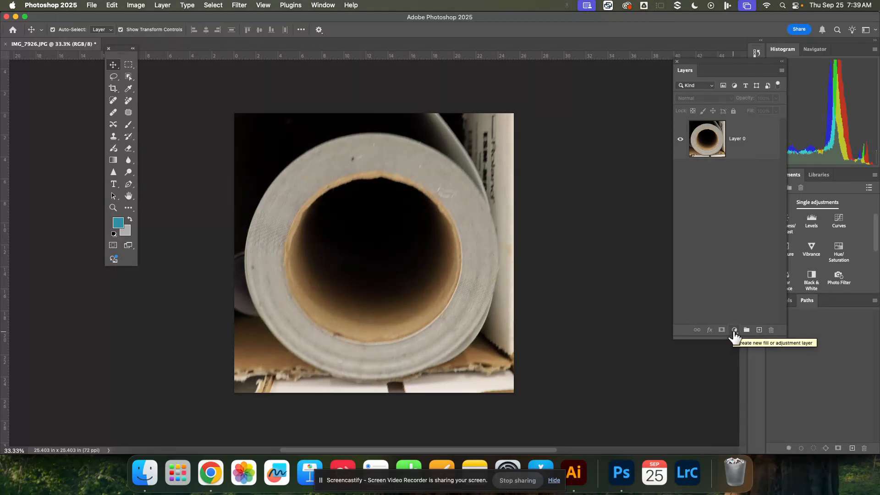
left_click(734, 330)
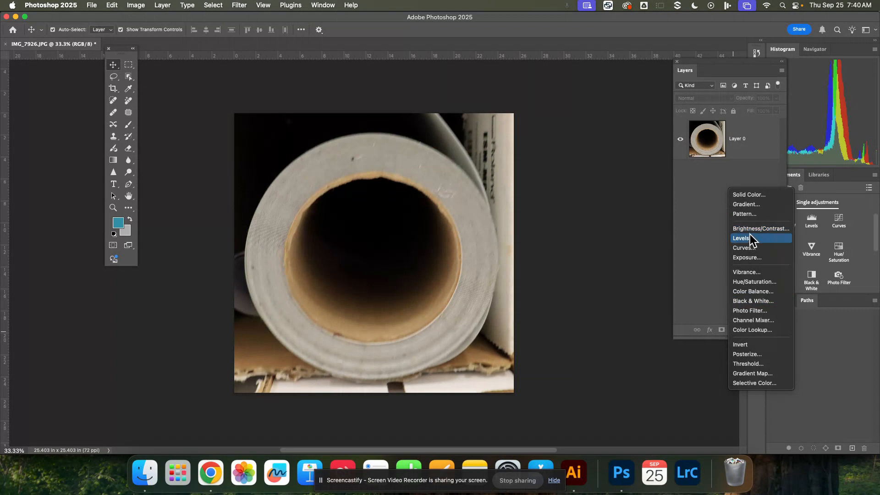
left_click(751, 258)
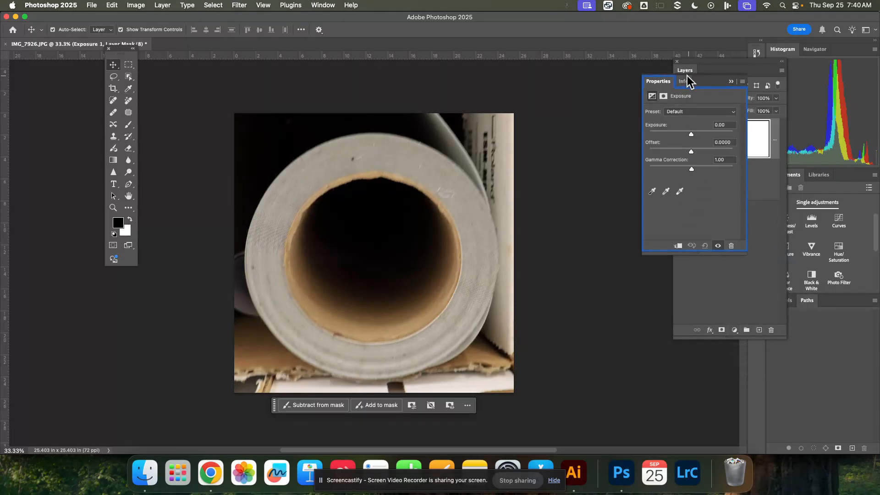
left_click_drag(705, 83, 599, 88)
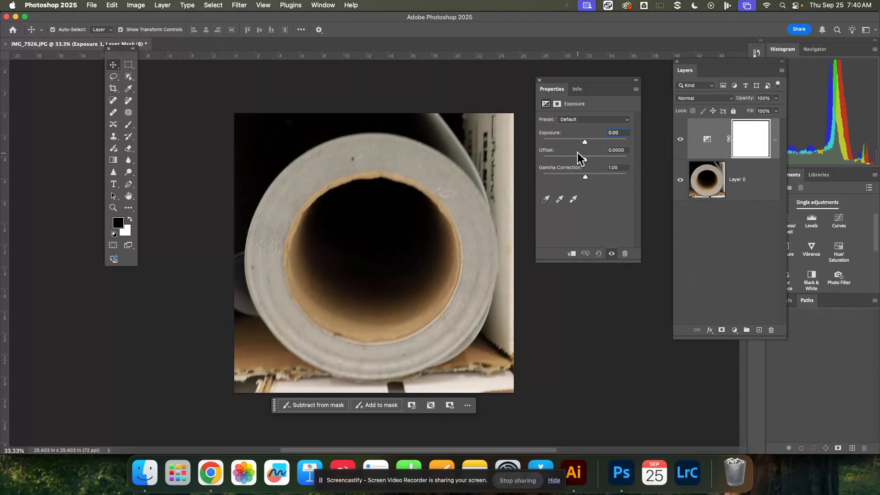
mouse_move(584, 142)
left_mouse_down()
mouse_move(596, 144)
mouse_move(585, 140)
left_mouse_up()
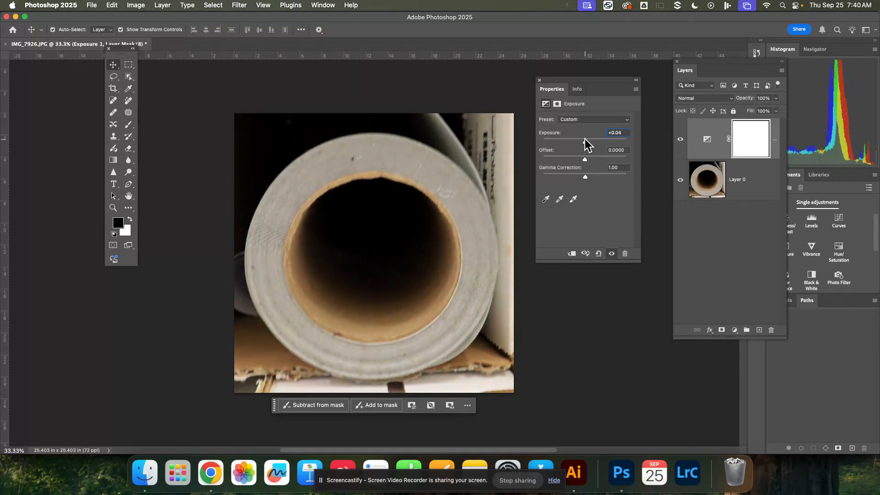
mouse_move(585, 175)
left_mouse_down()
mouse_move(600, 178)
mouse_move(585, 177)
mouse_move(576, 161)
mouse_move(589, 168)
mouse_move(583, 157)
left_mouse_up()
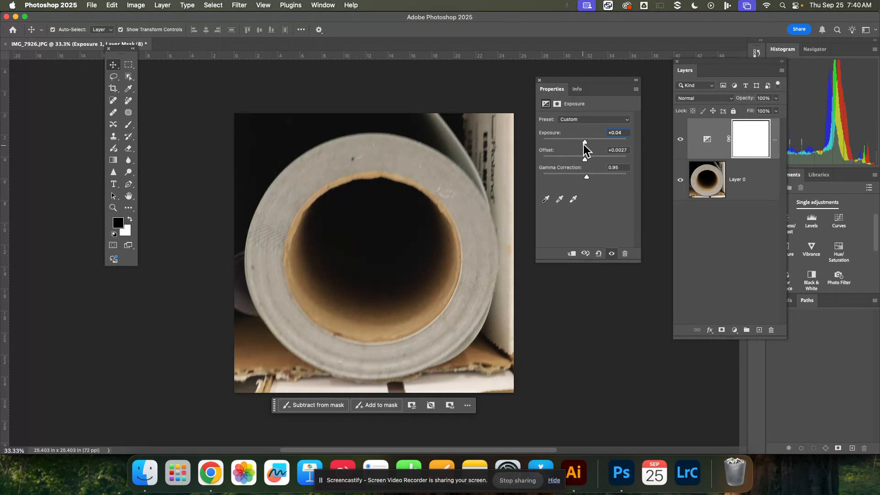
left_click_drag(584, 146, 583, 146)
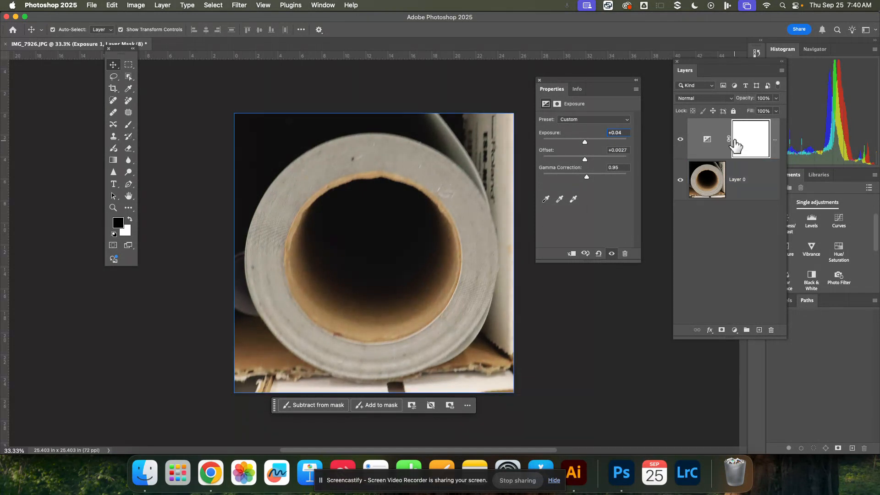
Try painting black on the Exposure layer's mask with a 1600 px Hard Round brush, undo the stroke and return to the Move tool.
left_click(747, 181)
left_click(712, 139)
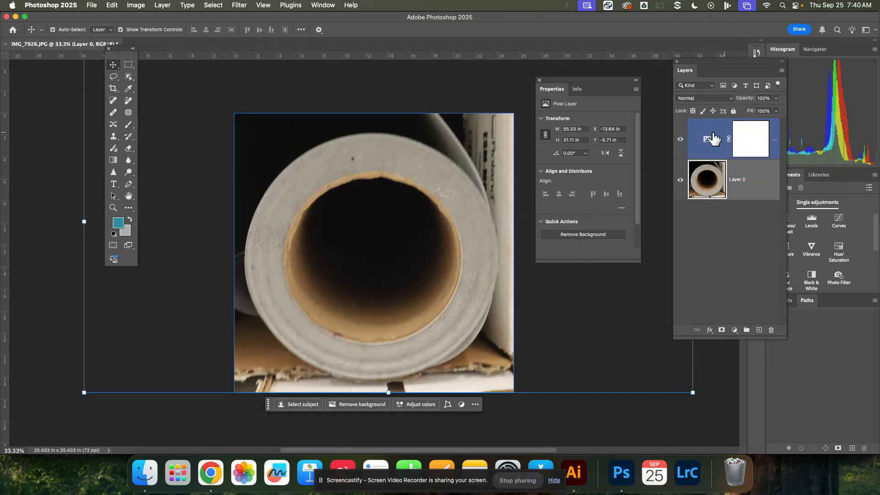
left_click(750, 139)
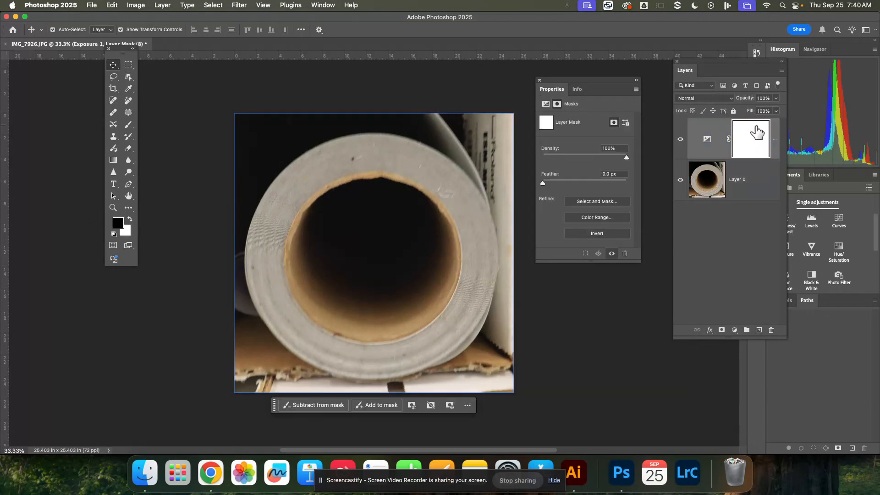
left_click(405, 301)
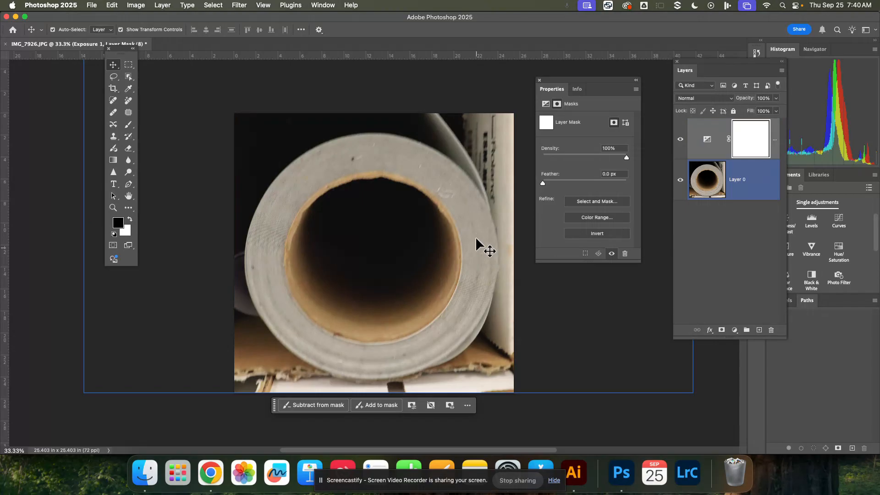
left_click(340, 433)
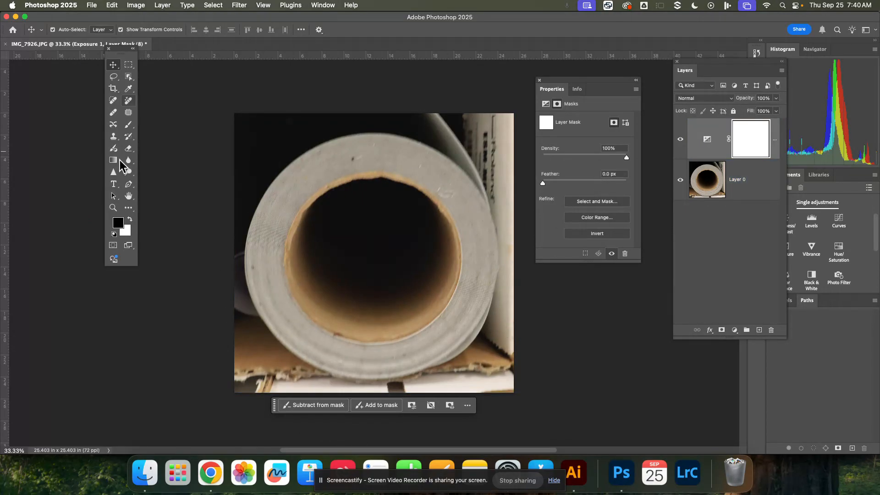
left_click(129, 125)
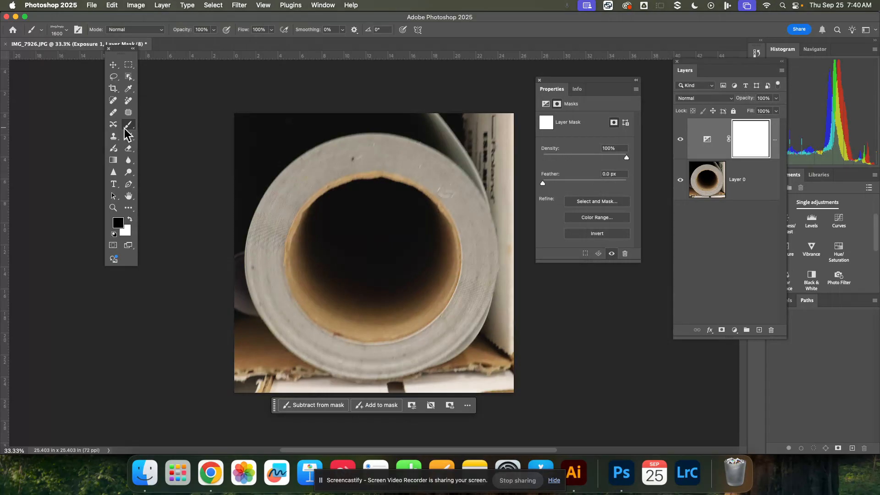
left_click(65, 31)
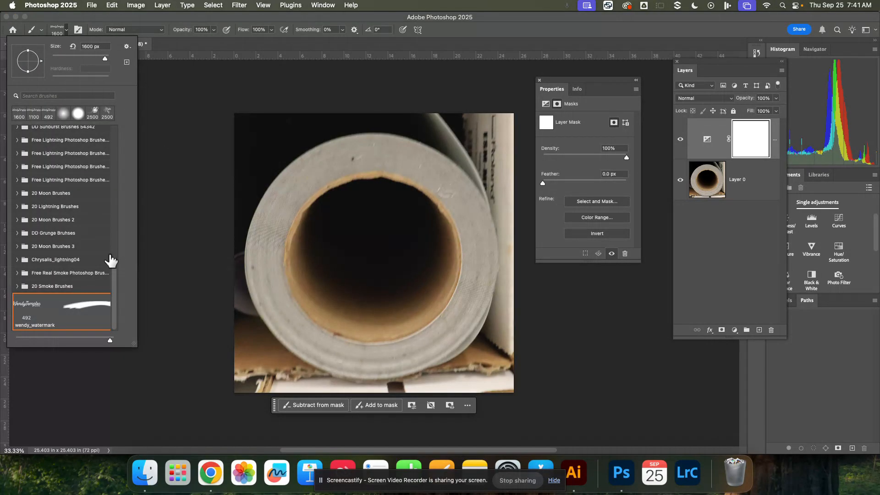
left_click_drag(114, 257, 118, 117)
left_click(49, 190)
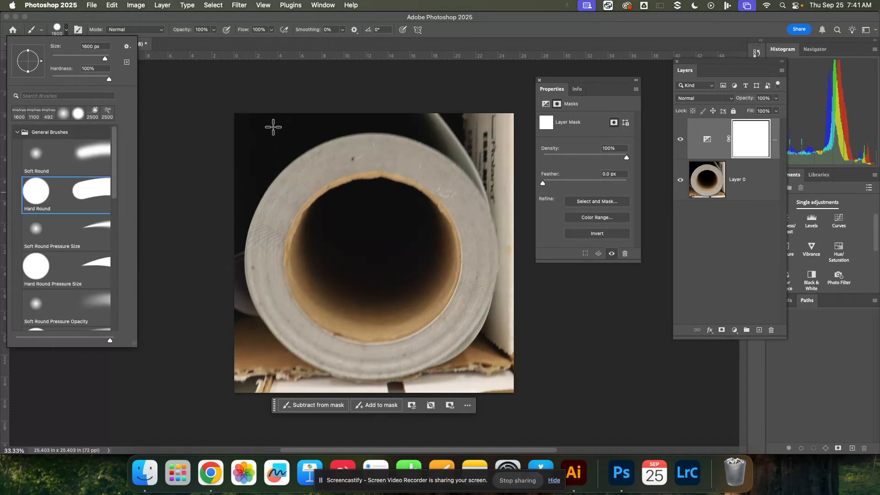
left_click(276, 138)
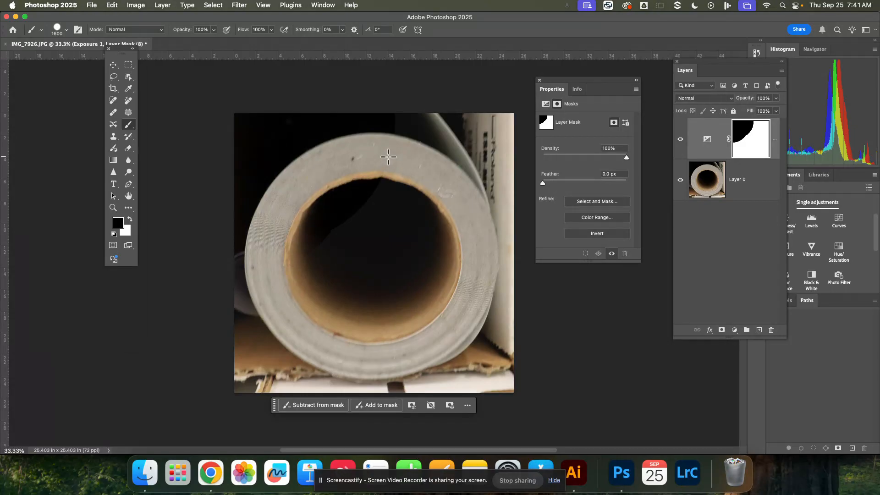
key("super+z")
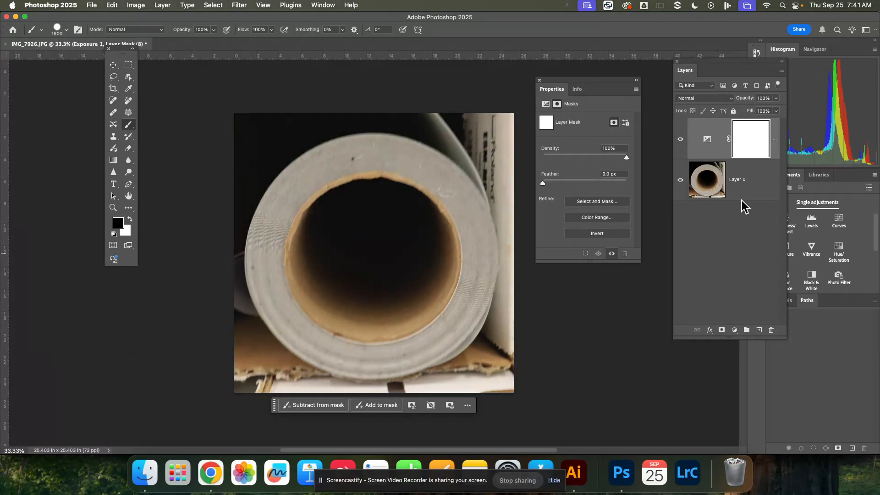
left_click(117, 65)
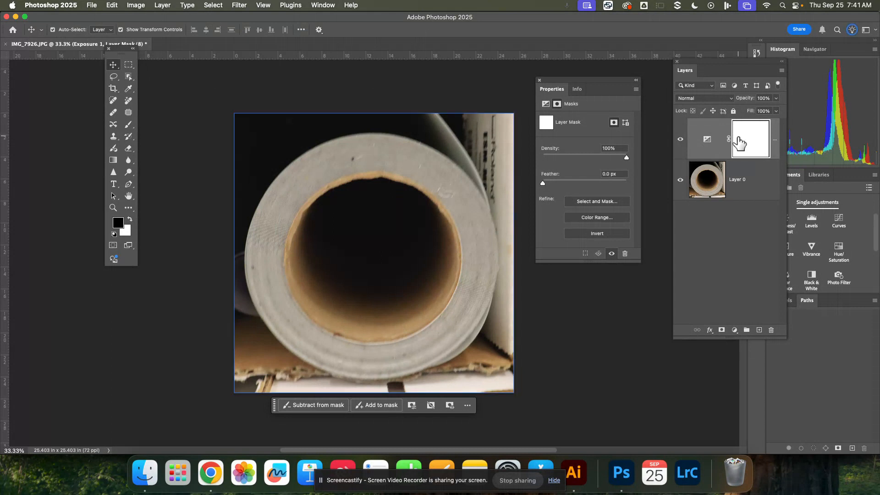
Add a Hue/Saturation adjustment layer above the Exposure layer, keeping its default values.
left_click(724, 175)
left_click(715, 152)
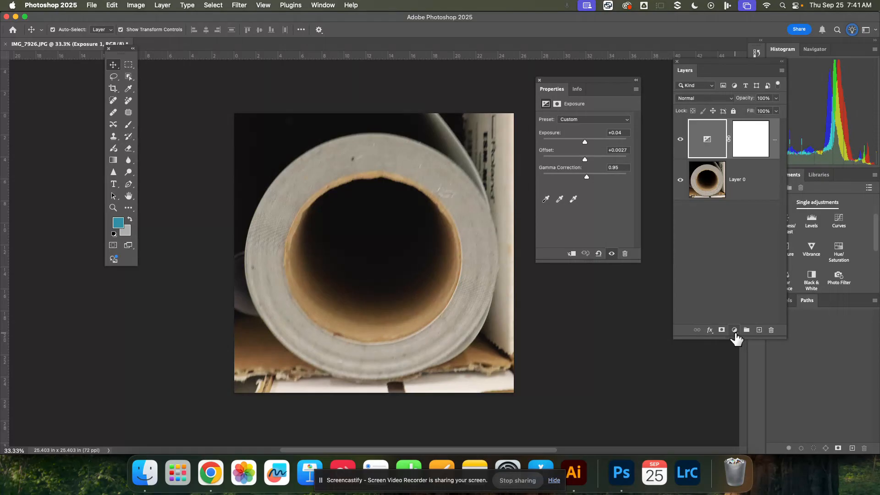
left_click(734, 331)
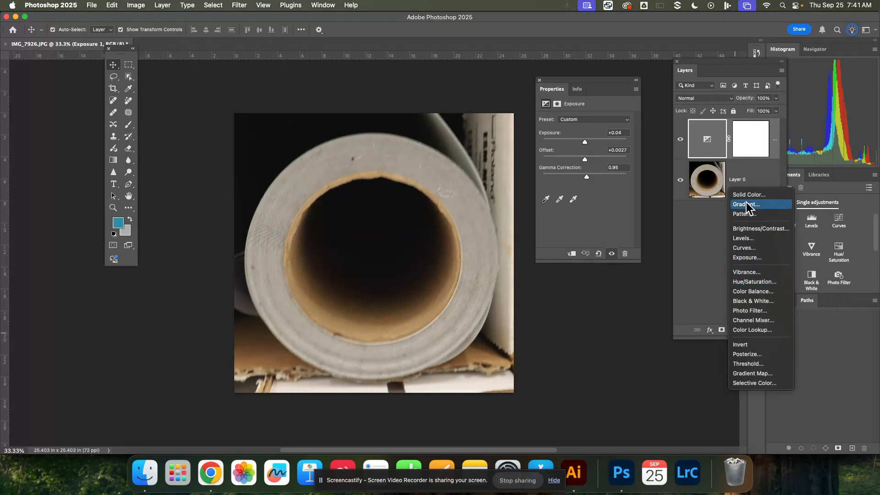
left_click(755, 281)
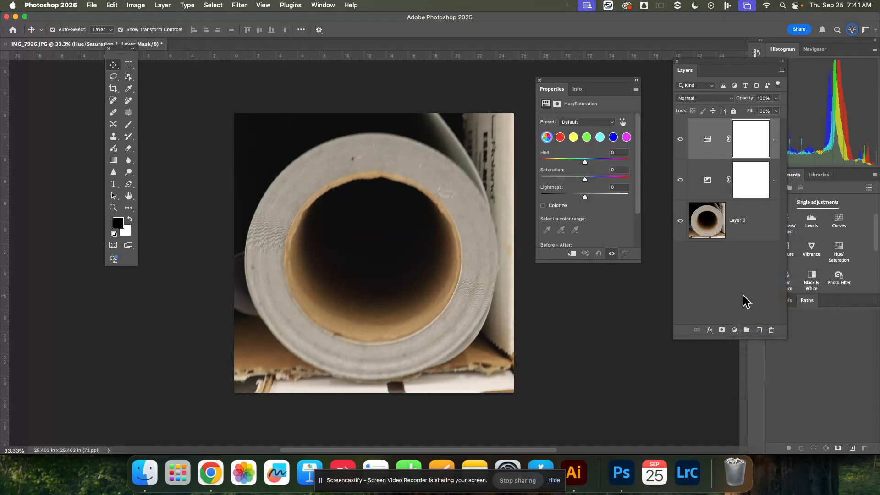
mouse_move(585, 161)
left_mouse_down()
mouse_move(611, 162)
mouse_move(563, 164)
mouse_move(585, 162)
left_mouse_up()
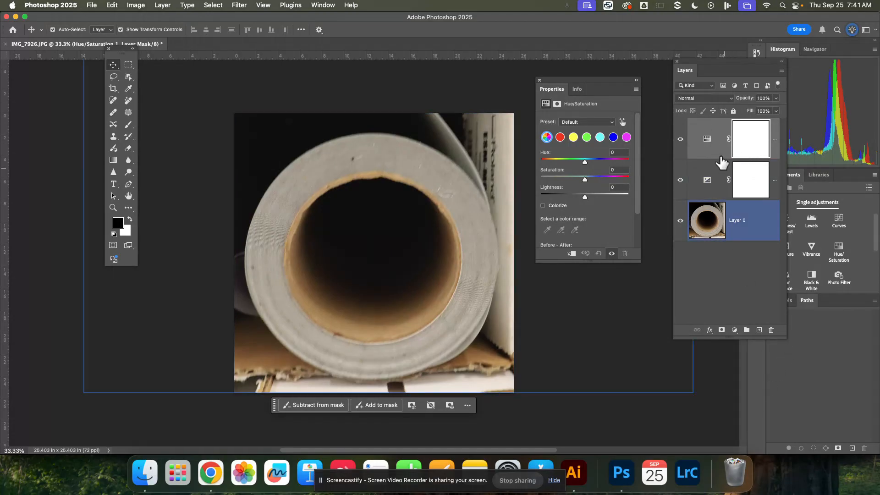
Delete the Hue/Saturation adjustment's layer mask and the adjustment layer itself.
left_click(772, 330)
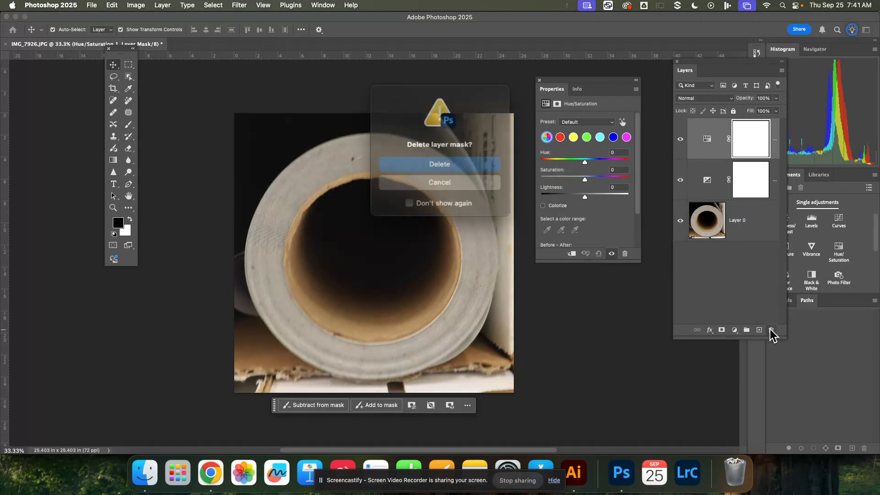
left_click(440, 166)
right_click(749, 143)
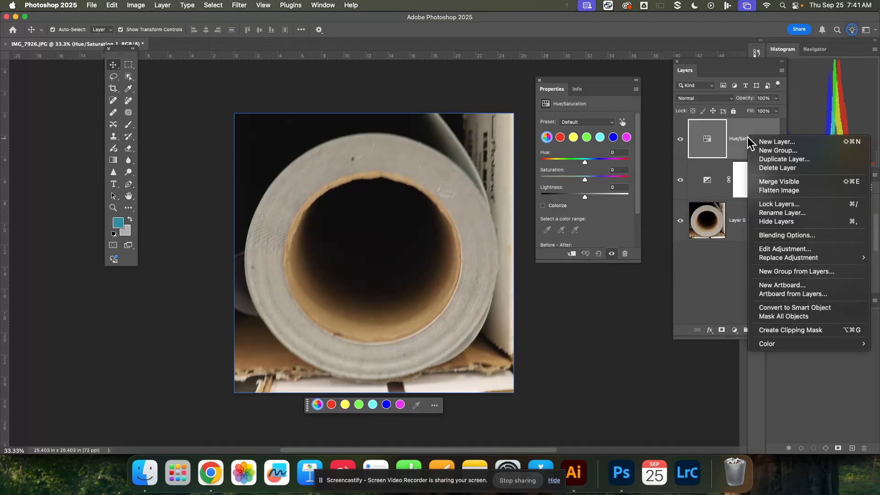
left_click(782, 72)
left_click(783, 72)
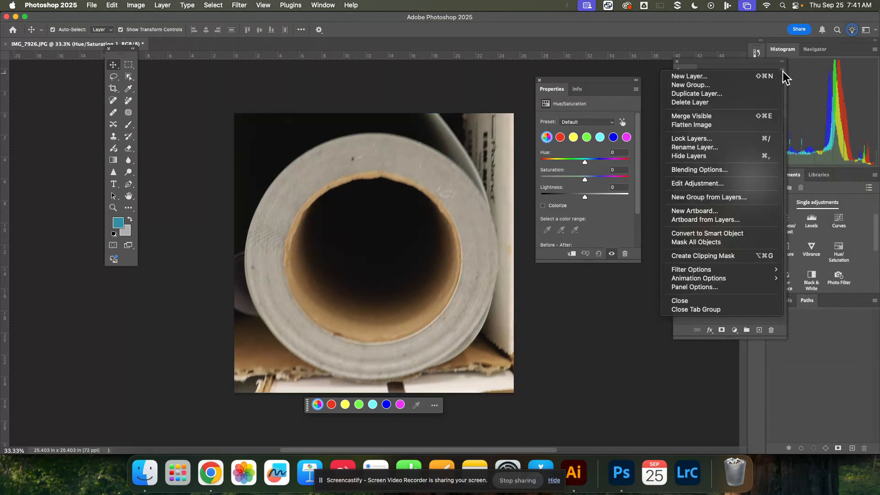
left_click(708, 103)
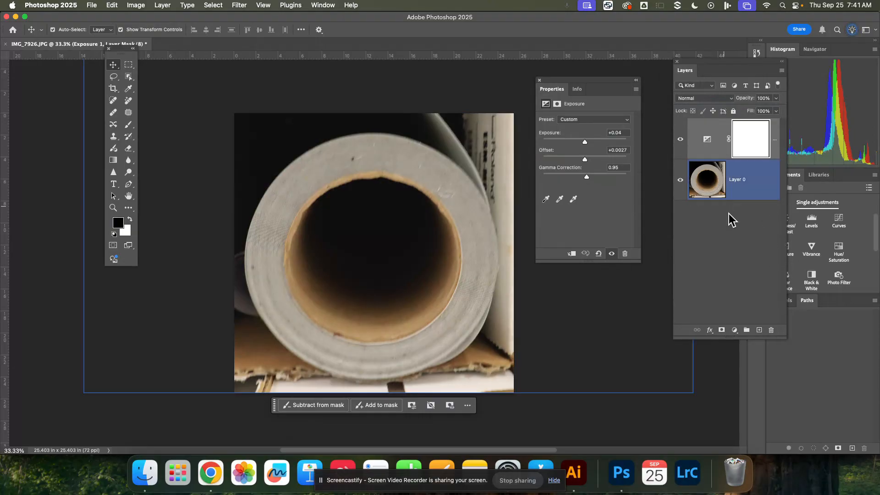
Add a Black & White adjustment layer on top of the layer stack.
left_click(734, 330)
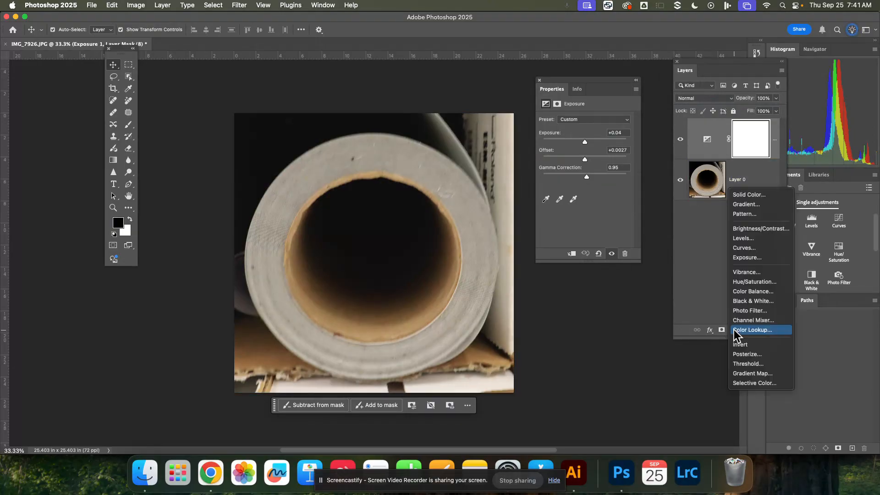
left_click(753, 303)
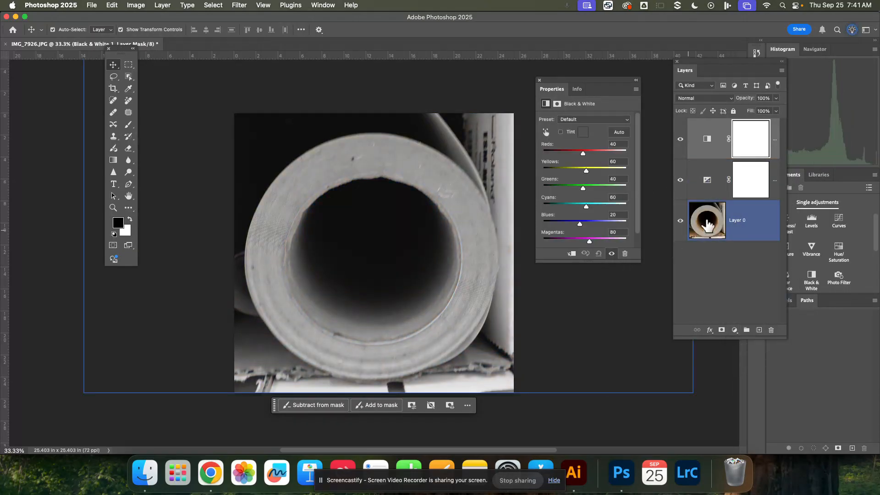
Delete the Exposure adjustment's layer mask and the adjustment layer itself.
left_click(719, 174)
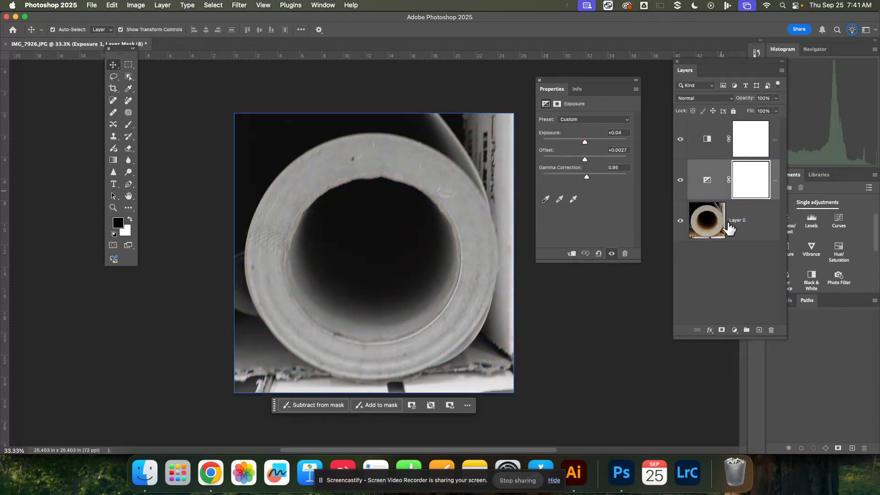
left_click(771, 330)
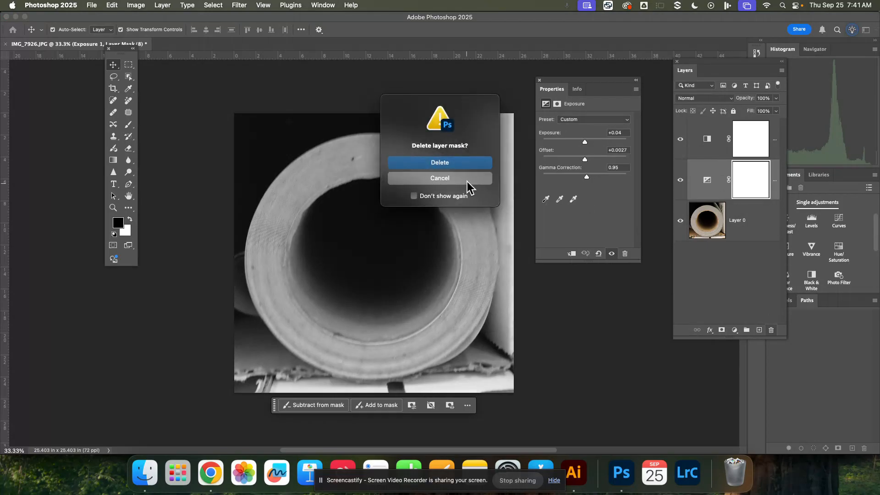
key("Return")
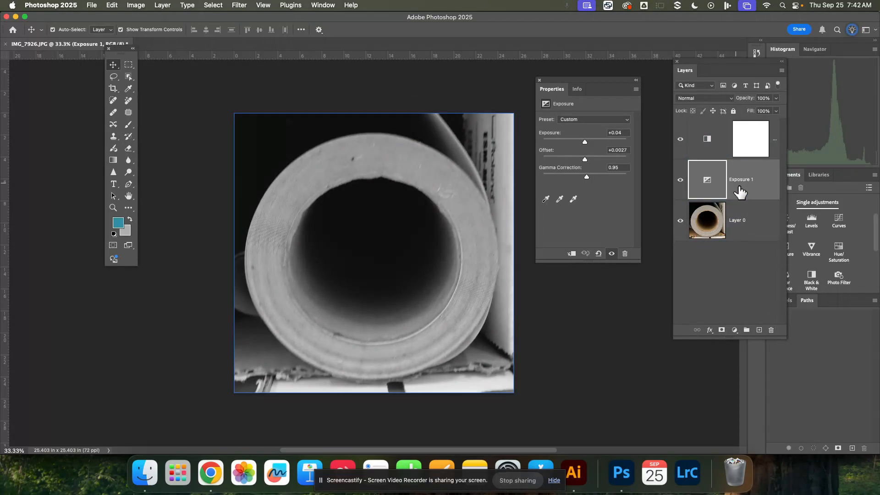
left_click(771, 330)
Set the Black & White adjustment to Reds 8, Yellows 19, Cyans 8, Blues 106 and Magentas -50, leaving Greens at 40.
left_click(726, 151)
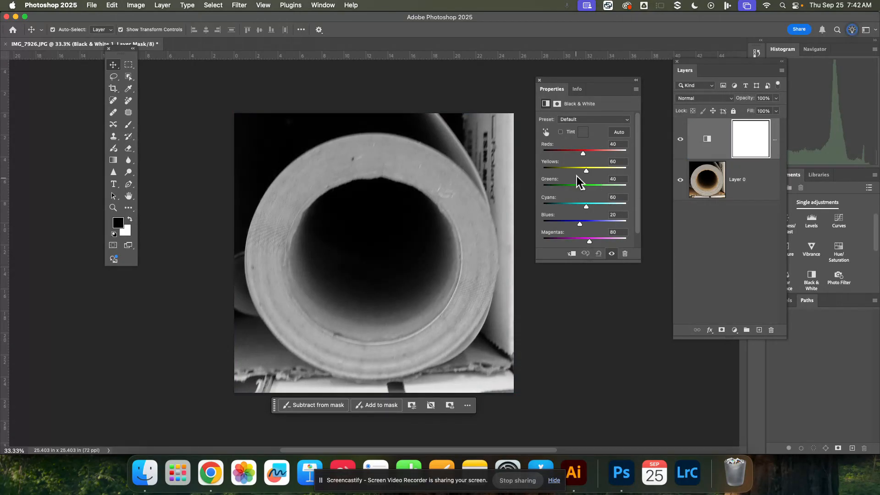
mouse_move(584, 153)
left_mouse_down()
mouse_move(614, 159)
mouse_move(577, 156)
left_mouse_up()
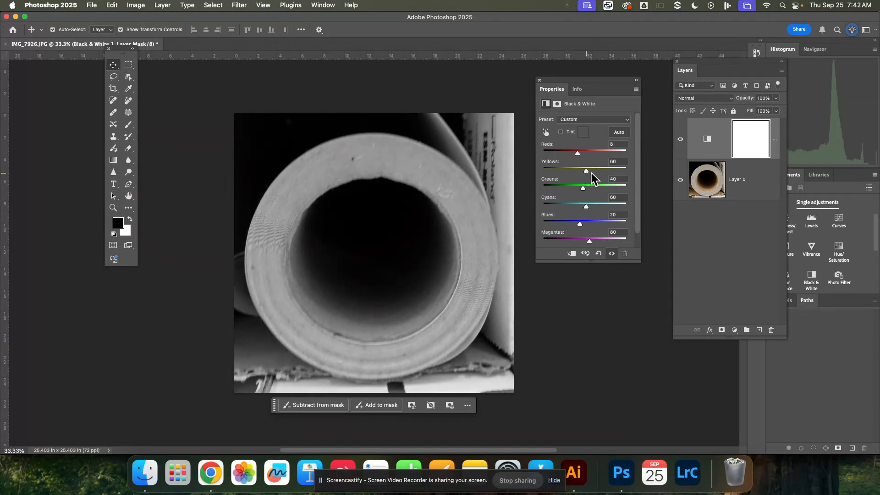
mouse_move(591, 170)
left_mouse_down()
mouse_move(605, 172)
mouse_move(571, 175)
mouse_move(579, 176)
left_mouse_up()
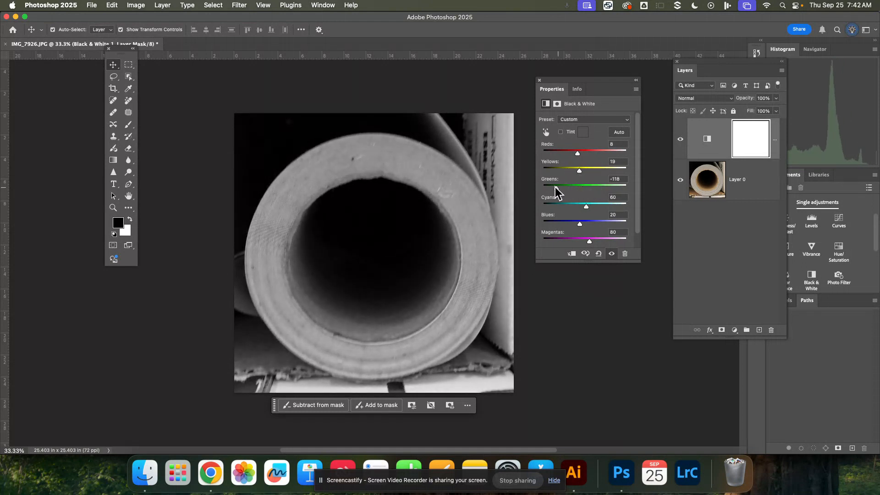
left_click_drag(586, 205, 593, 247)
left_click(538, 224)
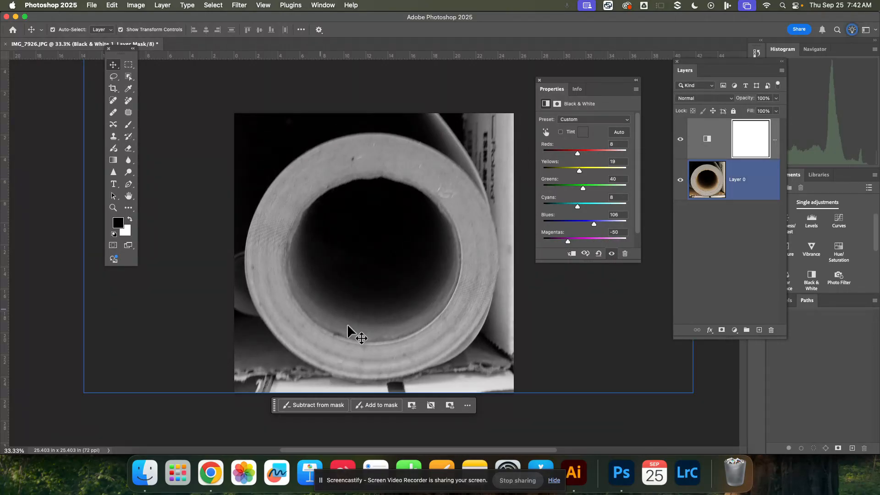
Set the Black & White adjustment to Reds 16, Yellows 68, Greens 10, Cyans 43 and Blues 96.
left_click_drag(578, 153, 587, 174)
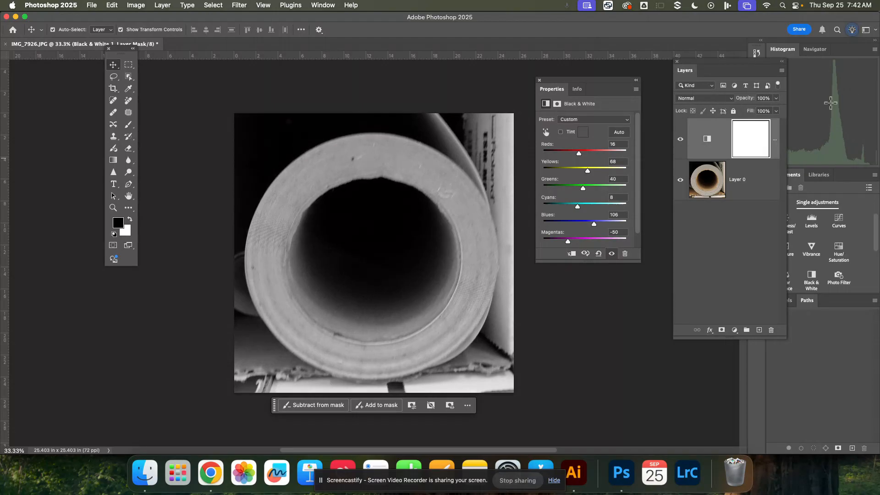
left_click_drag(605, 188, 593, 225)
left_click(753, 196)
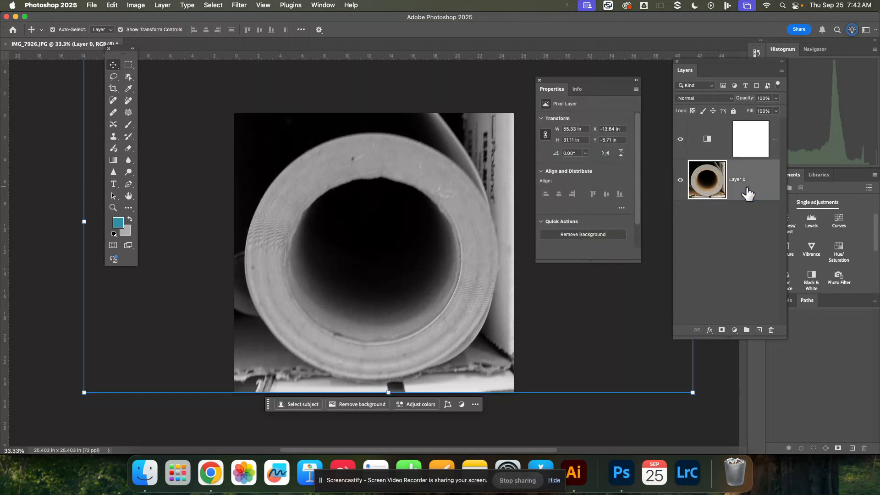
left_click(748, 154)
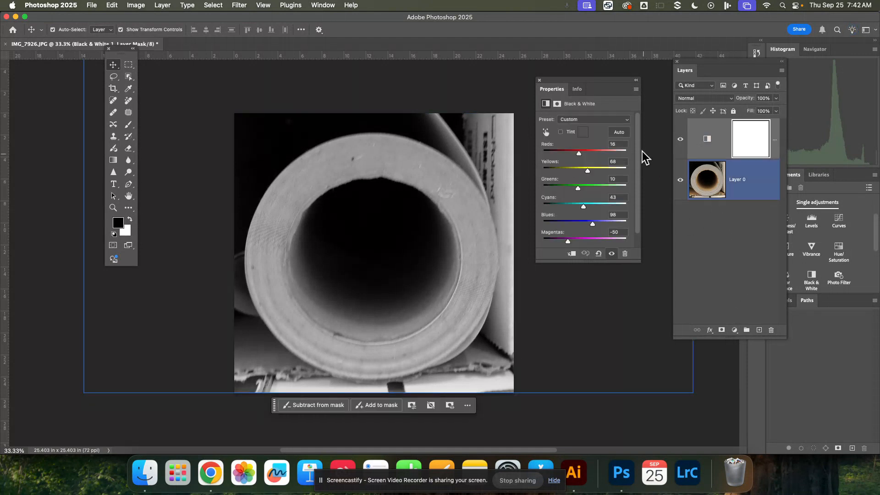
Apply the automatic mix to the Black & White adjustment and compare the photo with the adjustment hidden and shown.
left_click(619, 135)
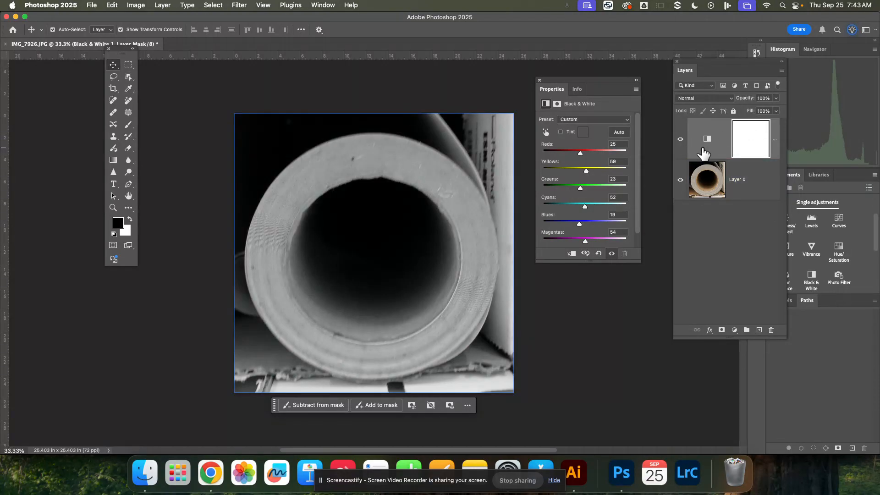
left_click(681, 143)
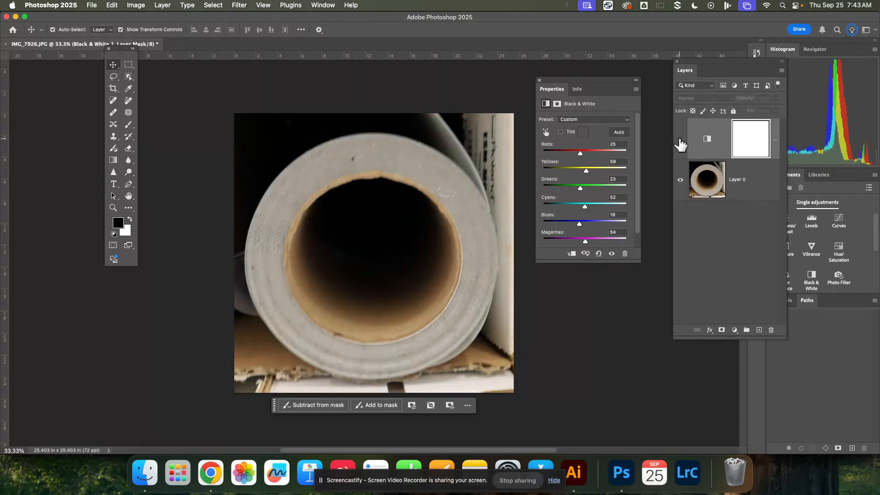
left_click(681, 141)
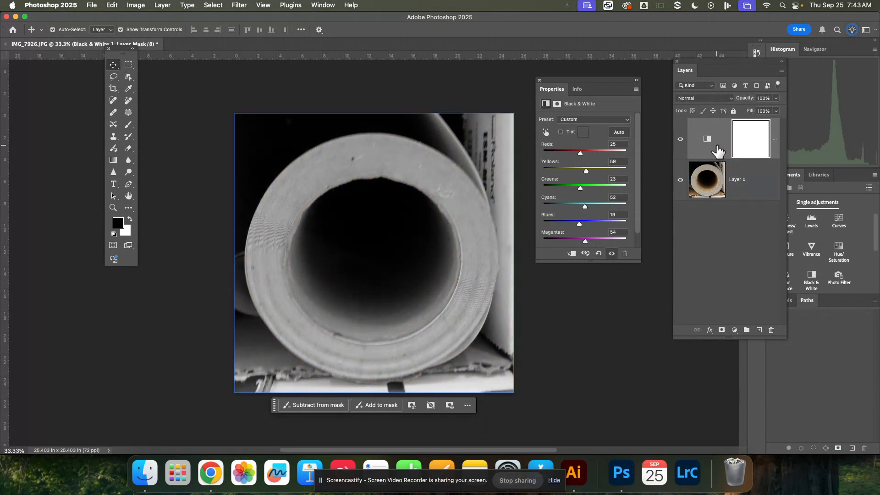
Delete the Black & White adjustment's layer mask and the adjustment layer itself.
left_click(771, 331)
left_click(479, 164)
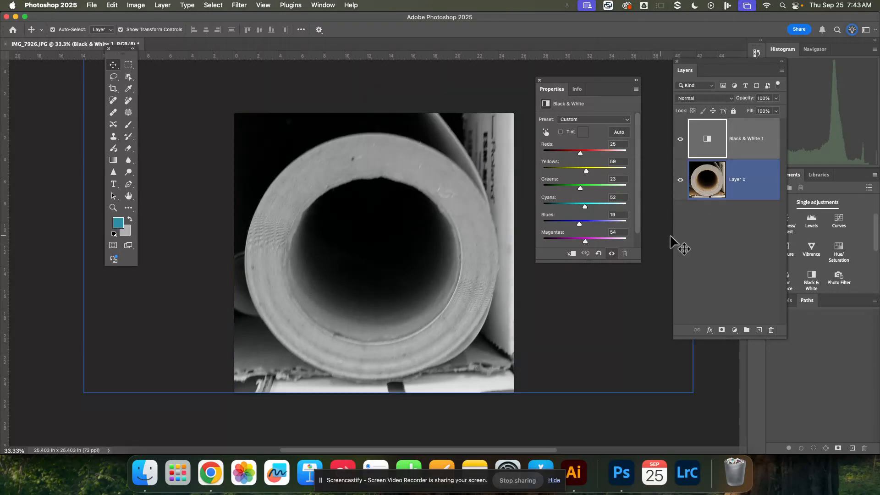
left_click_drag(725, 140, 772, 331)
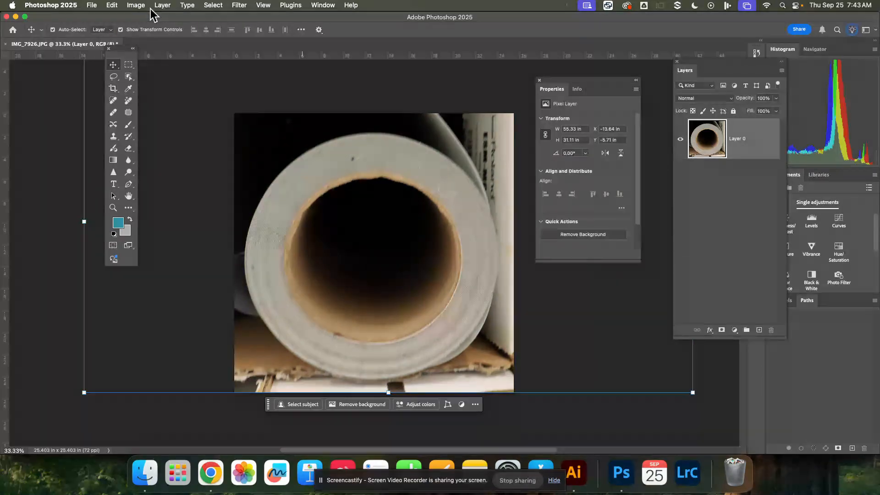
left_click(166, 6)
mouse_move(137, 7)
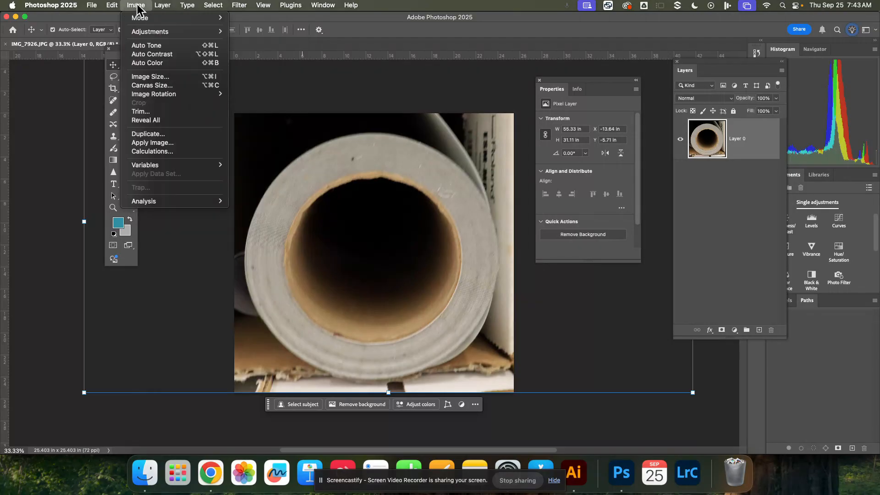
mouse_move(141, 32)
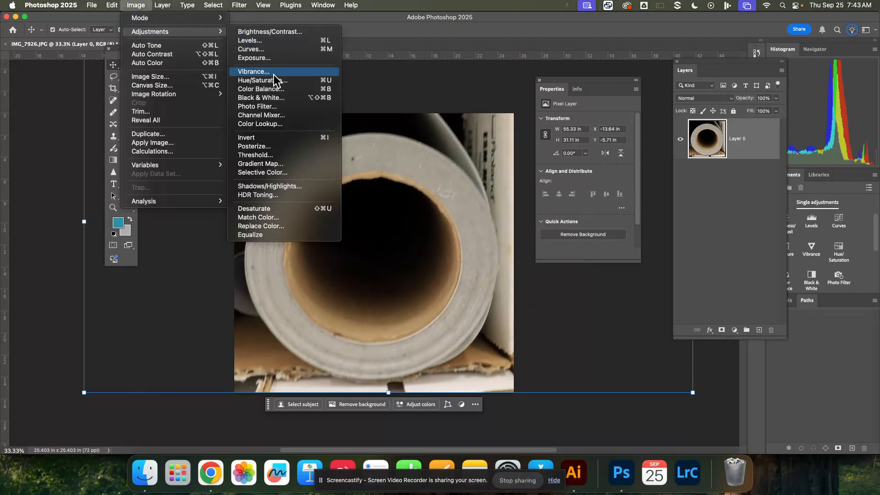
left_click(276, 98)
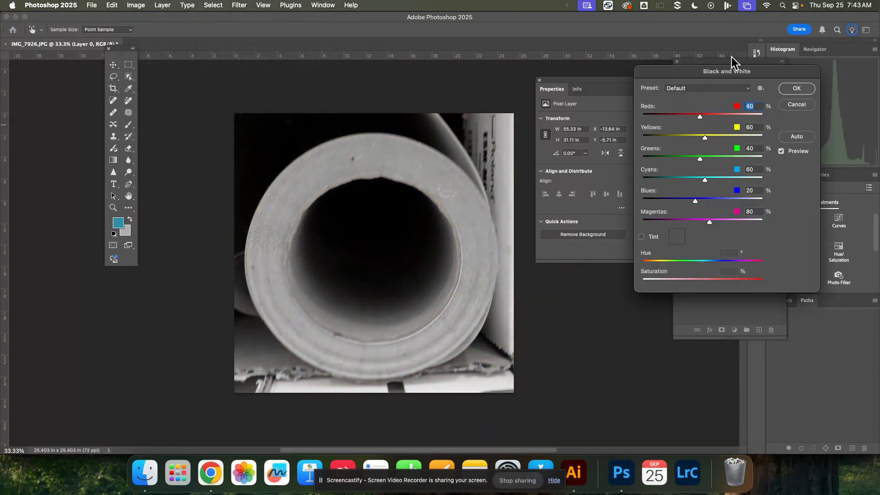
left_click_drag(742, 82, 564, 80)
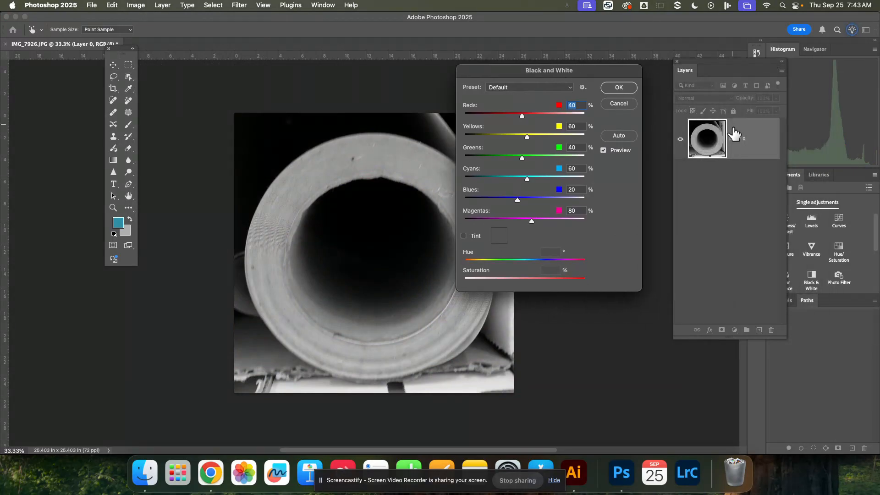
left_click_drag(543, 70, 569, 73)
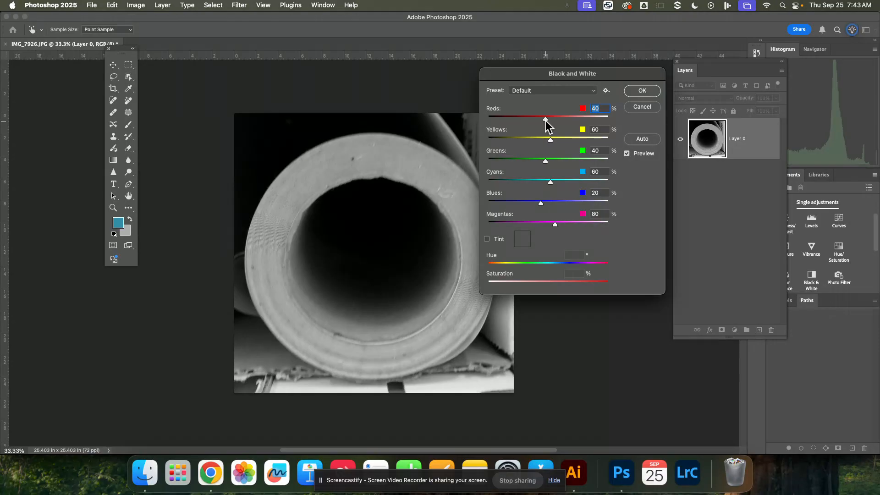
left_click(529, 117)
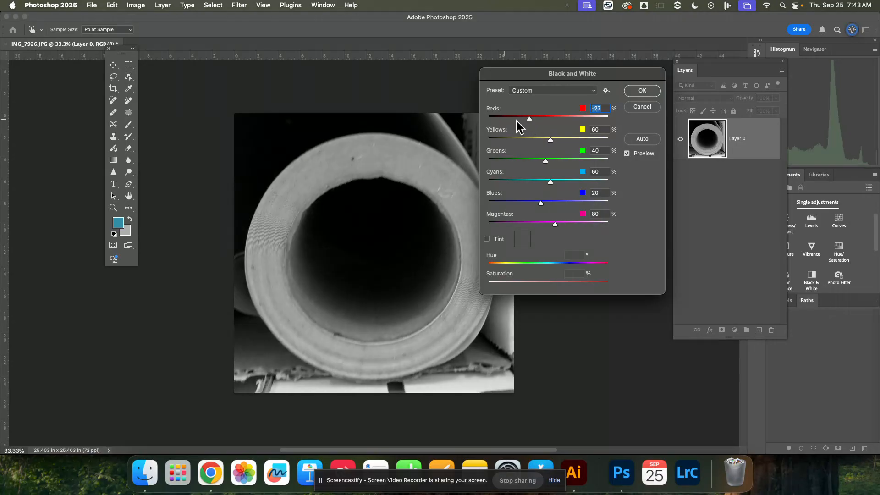
left_click_drag(528, 119, 538, 141)
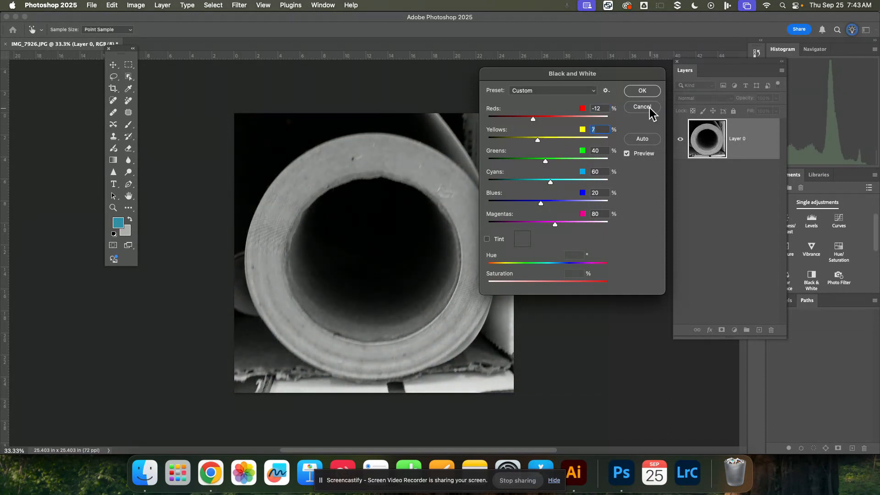
left_click(642, 107)
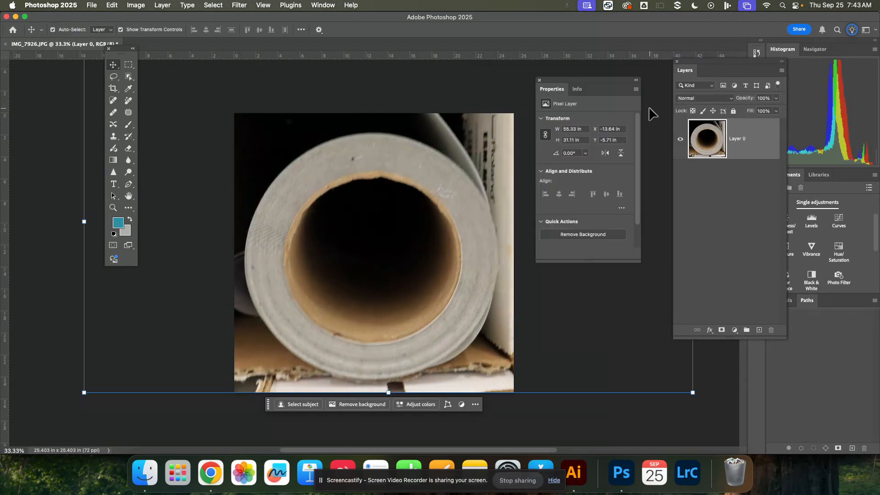
Add a new Black & White adjustment layer with the Default preset above the photo layer.
left_click(115, 5)
mouse_move(132, 6)
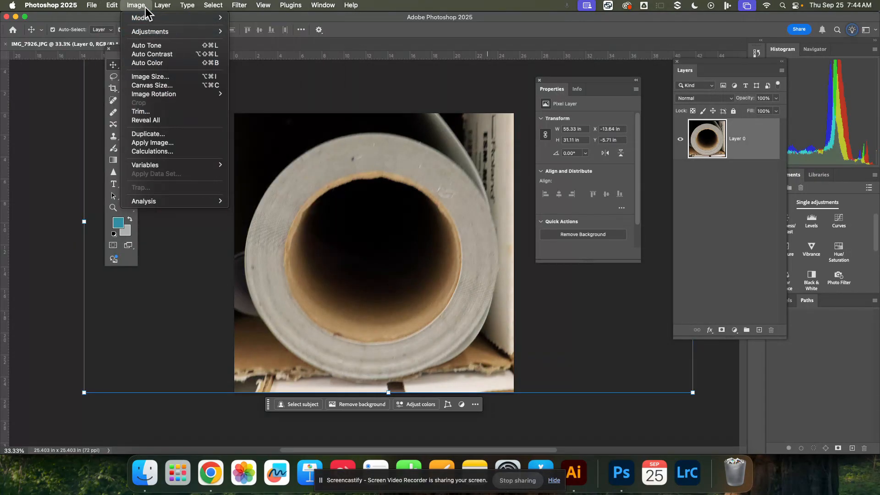
mouse_move(164, 6)
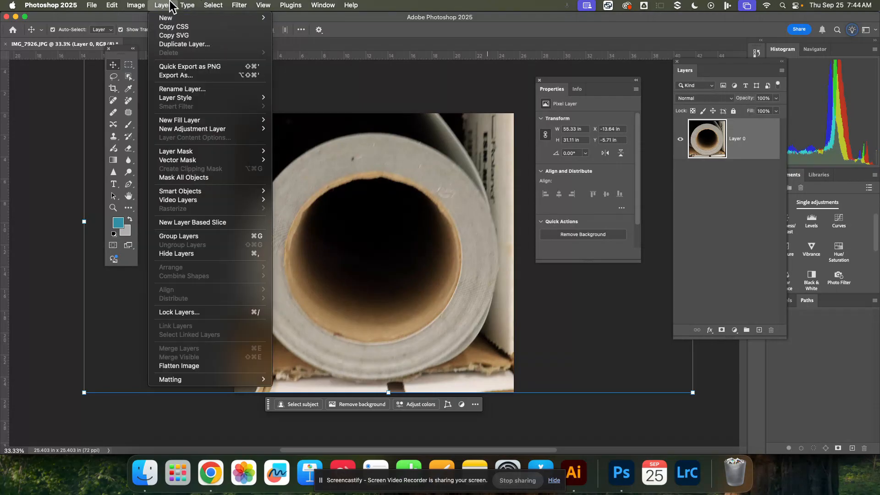
mouse_move(200, 132)
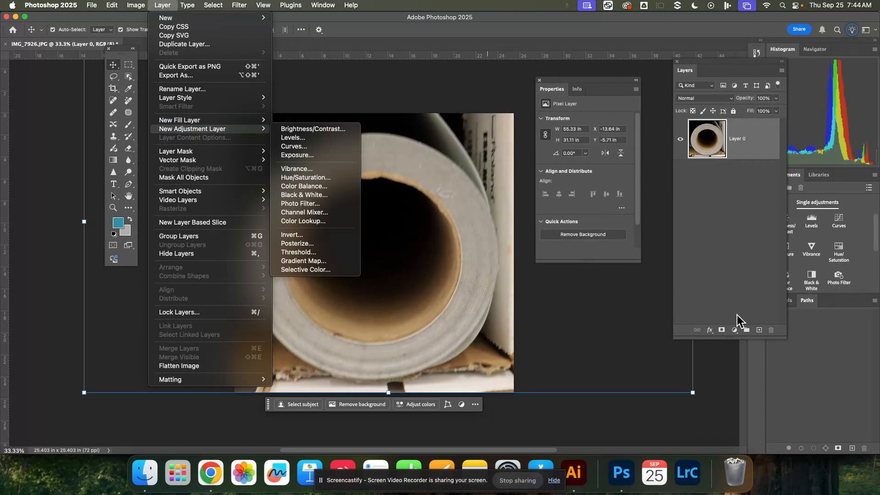
left_click(735, 331)
left_click(736, 331)
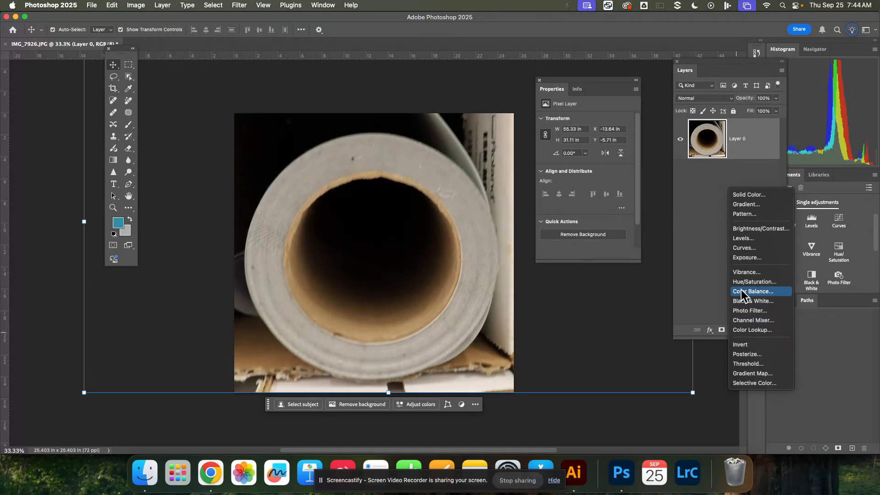
left_click(743, 301)
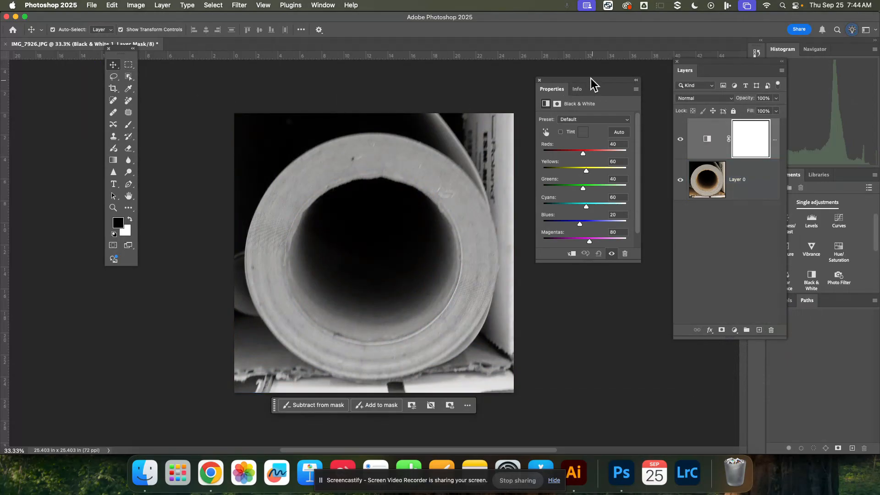
left_click_drag(591, 78, 590, 76)
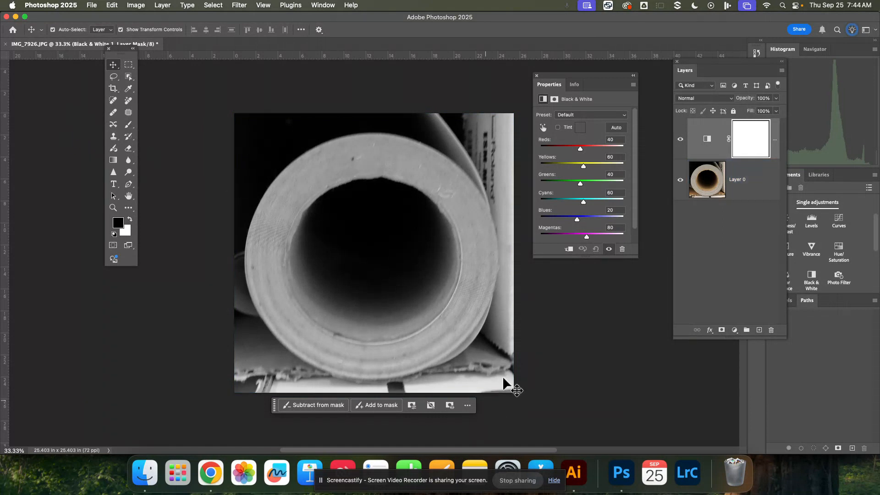
Start saving the document under a new name and create a folder named EDITS inside the Alphabet folder.
left_click(92, 5)
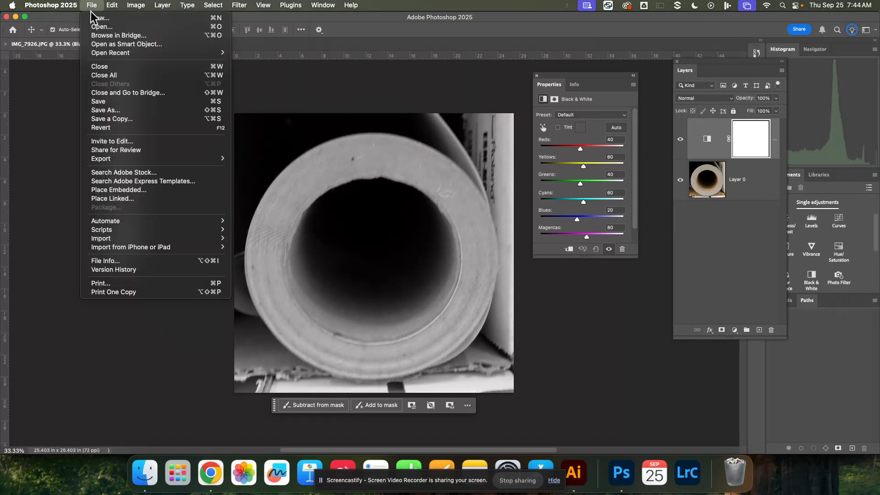
left_click(207, 111)
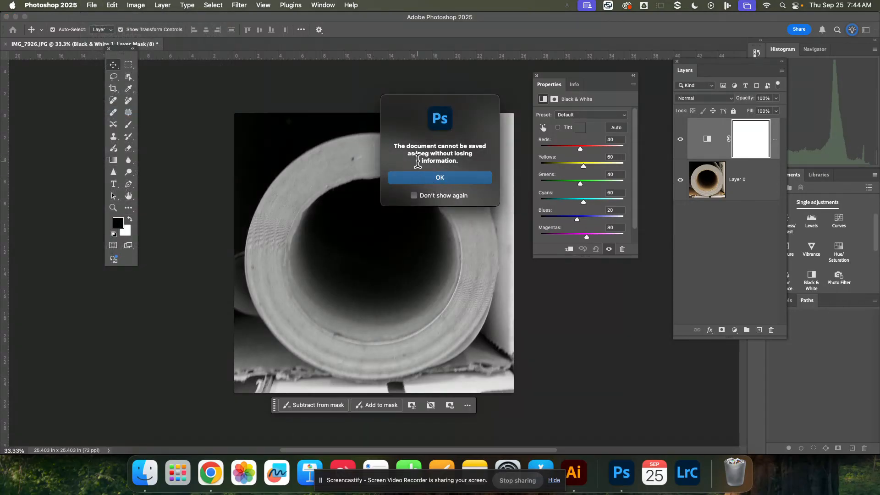
left_click(421, 178)
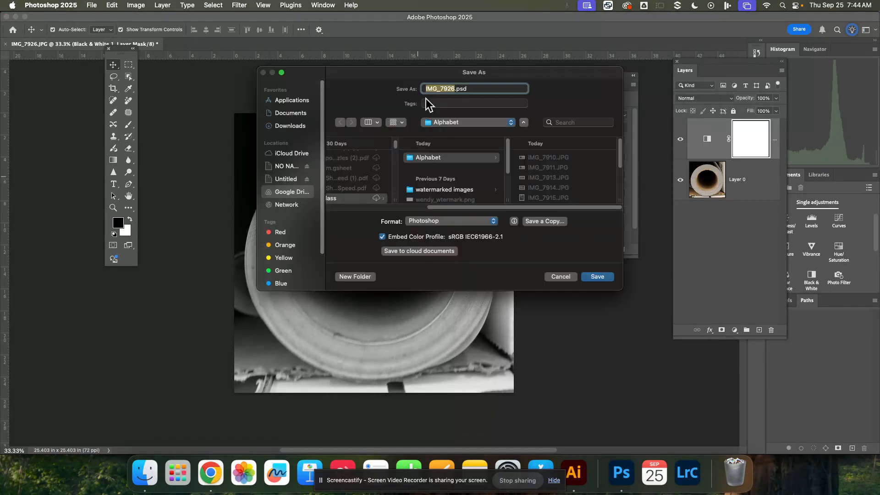
left_click(428, 160)
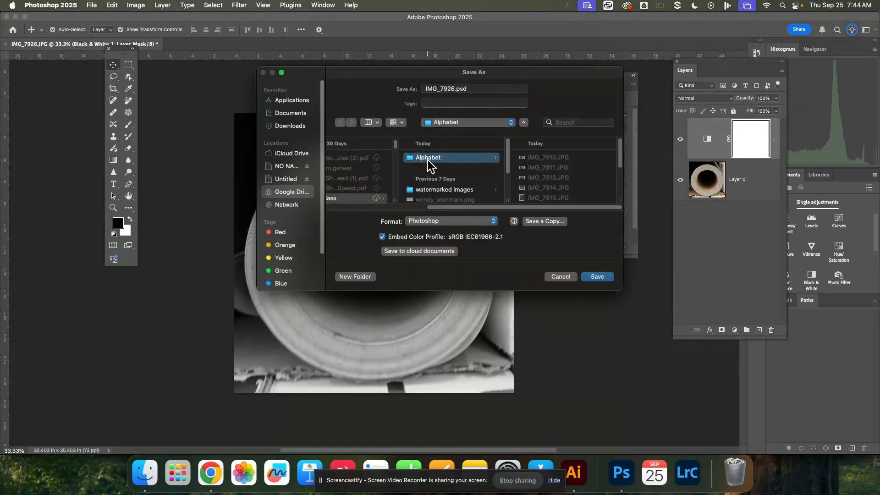
left_click(357, 277)
type("EDITS")
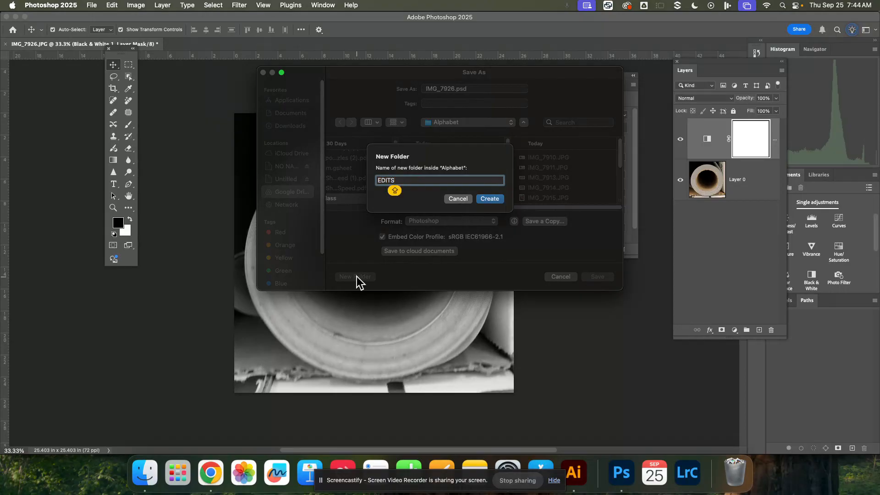
left_click(489, 200)
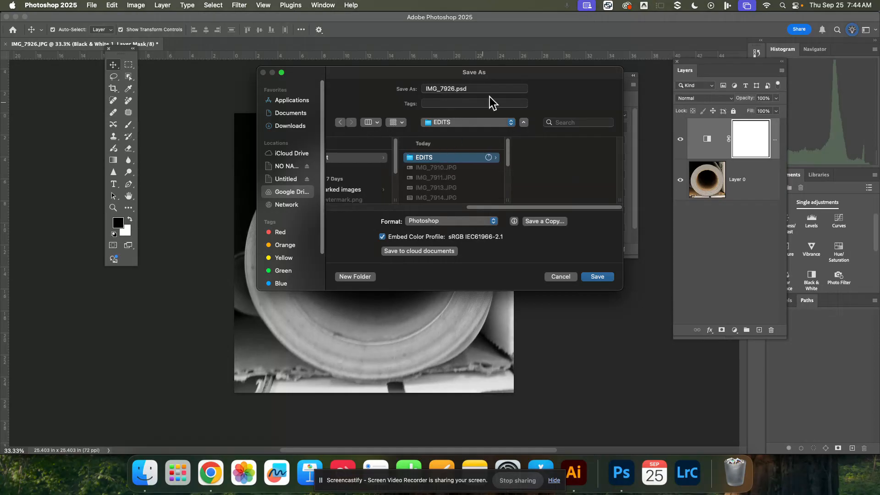
Save the document as O in Photoshop format in the EDITS folder.
left_click_drag(495, 89, 402, 90)
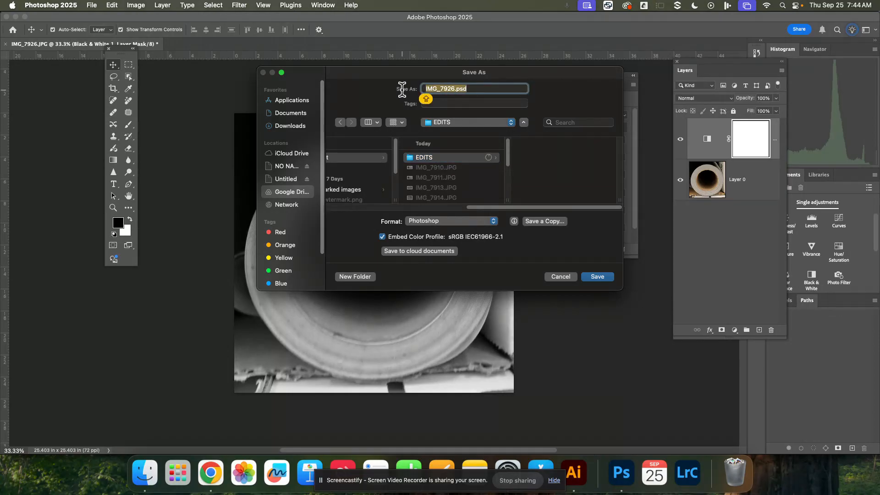
type("O")
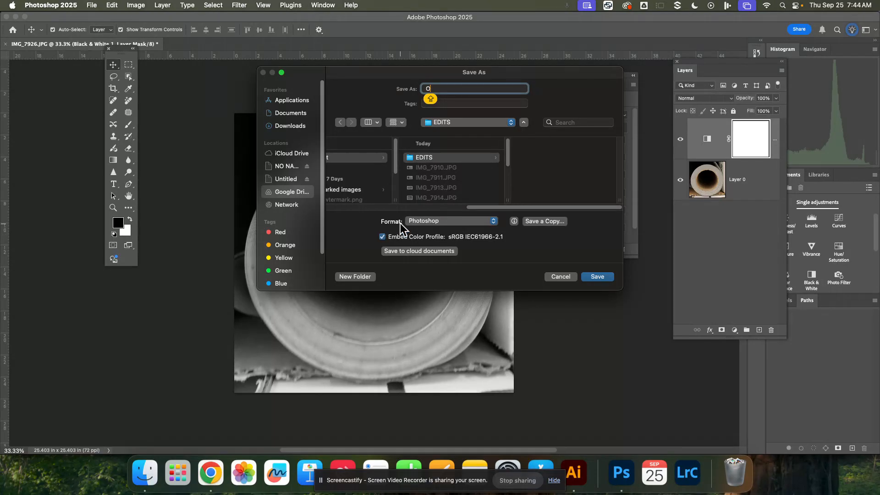
left_click(448, 221)
left_click(448, 224)
left_click(598, 277)
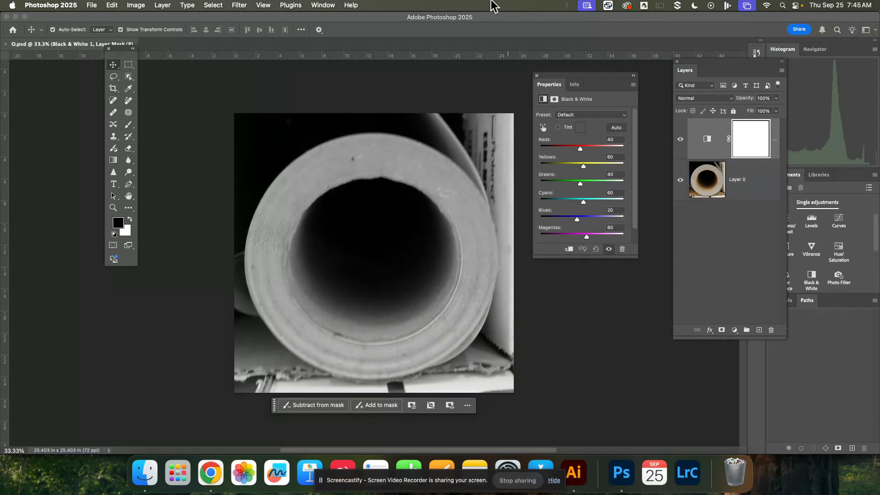
Start an Export As of the black-and-white document and set the file format to JPG.
left_click(91, 5)
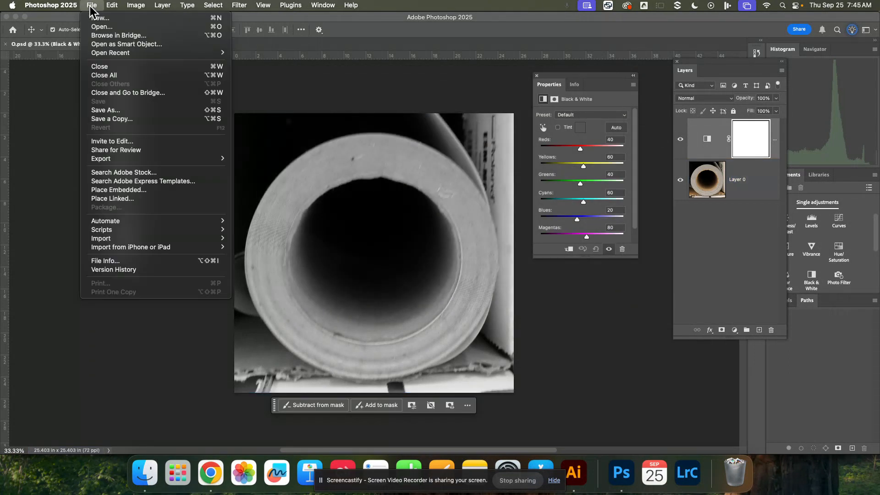
mouse_move(129, 159)
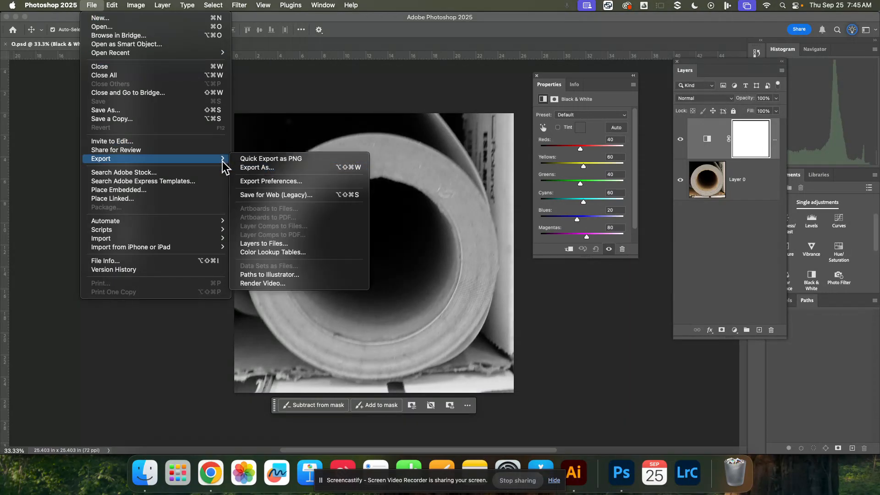
left_click(254, 169)
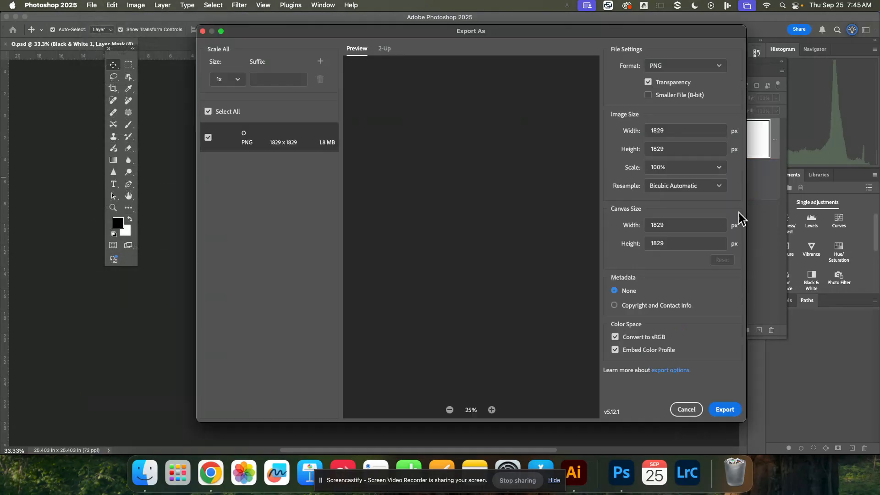
left_click(717, 67)
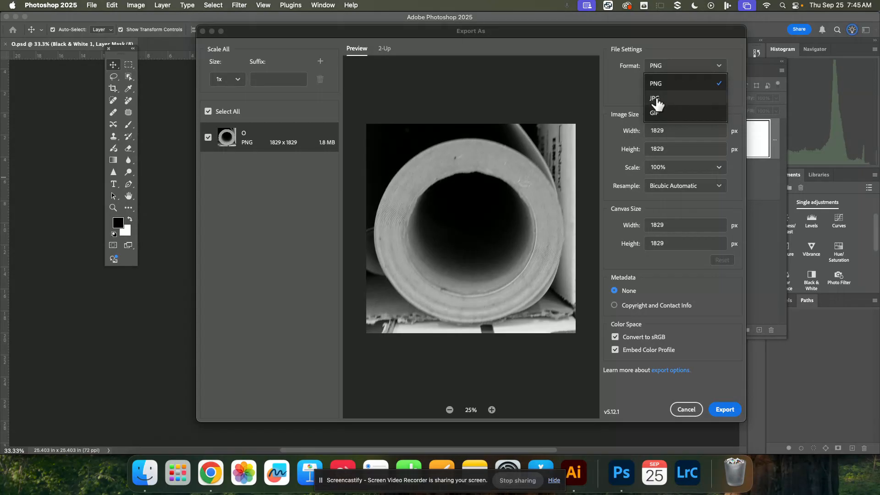
left_click(657, 100)
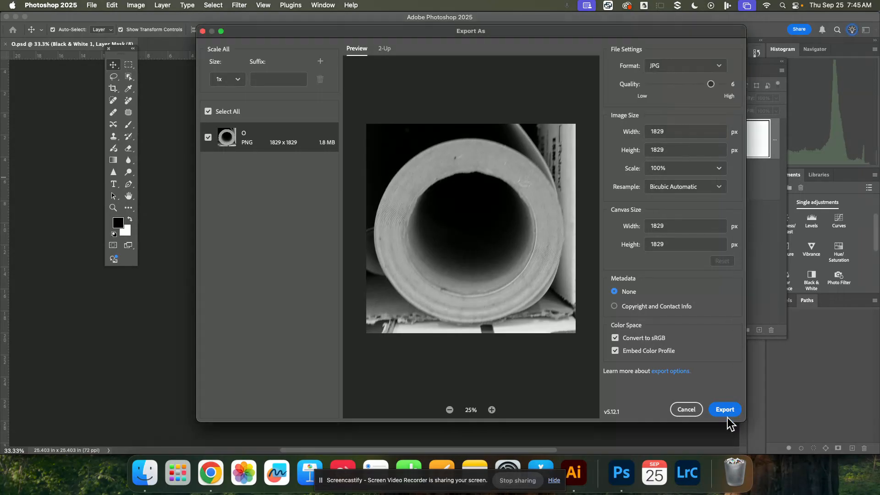
Export the JPG under the name O into the EDITS folder inside the Alphabet folder.
left_click(725, 410)
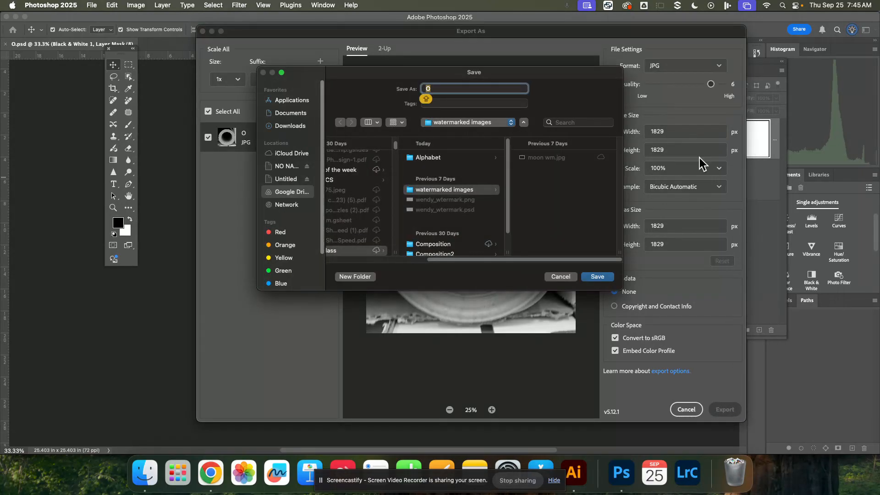
left_click(431, 159)
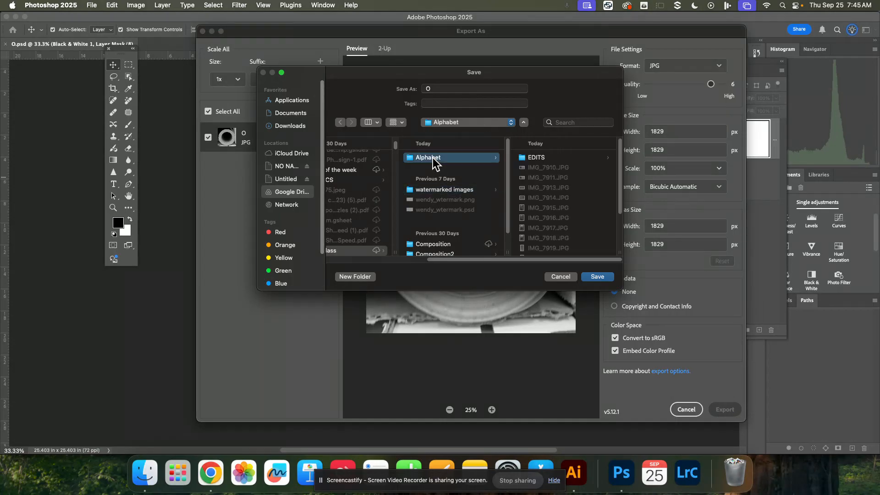
left_click(538, 159)
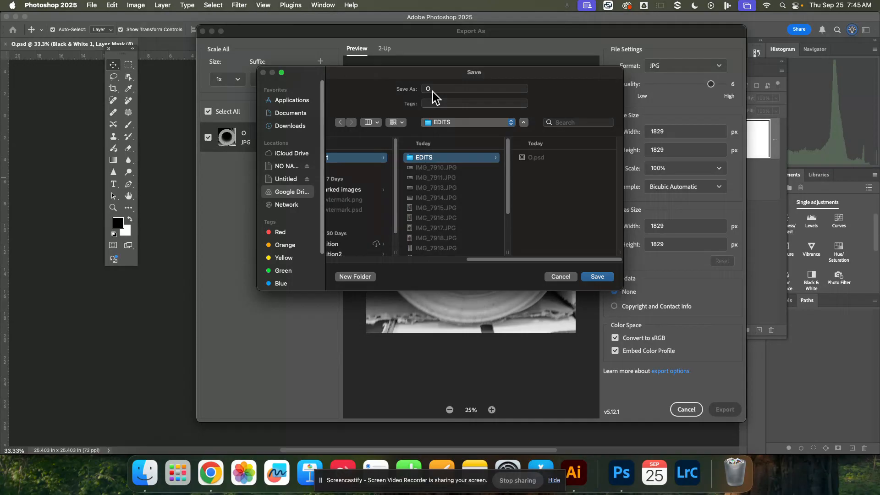
left_click(597, 277)
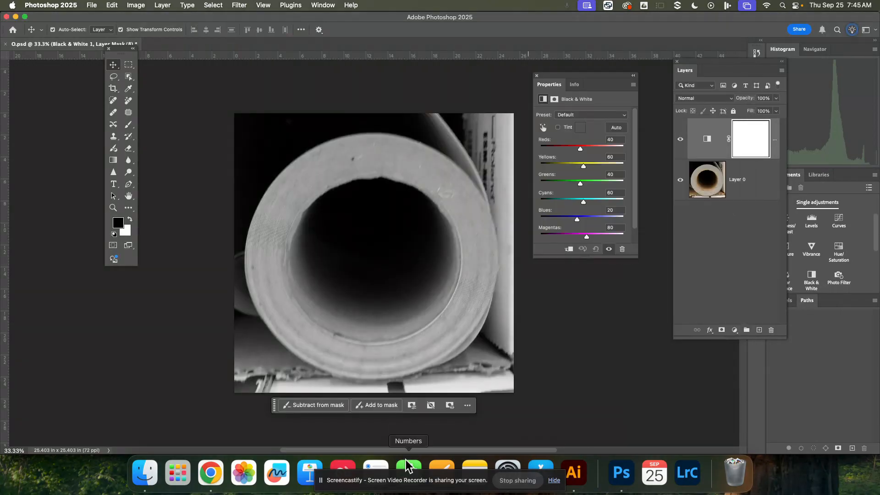
Switch to Finder and examine the contents of the EDITS folder.
left_click(145, 473)
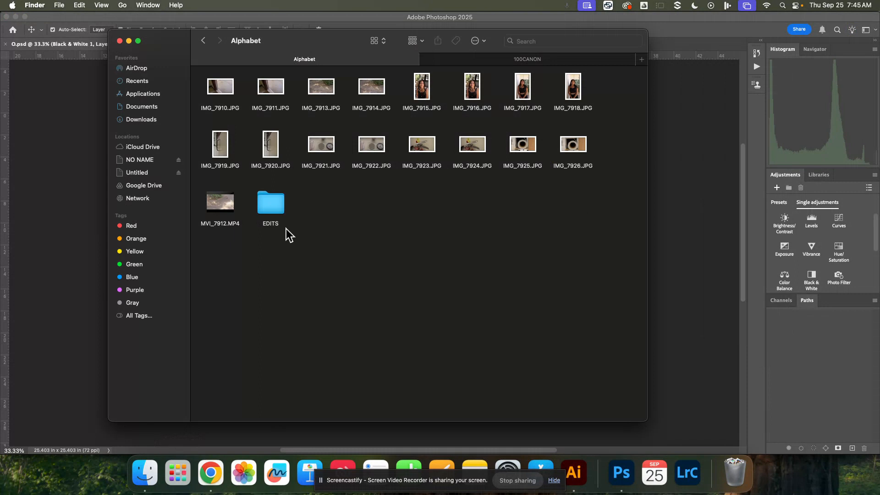
double_click(274, 206)
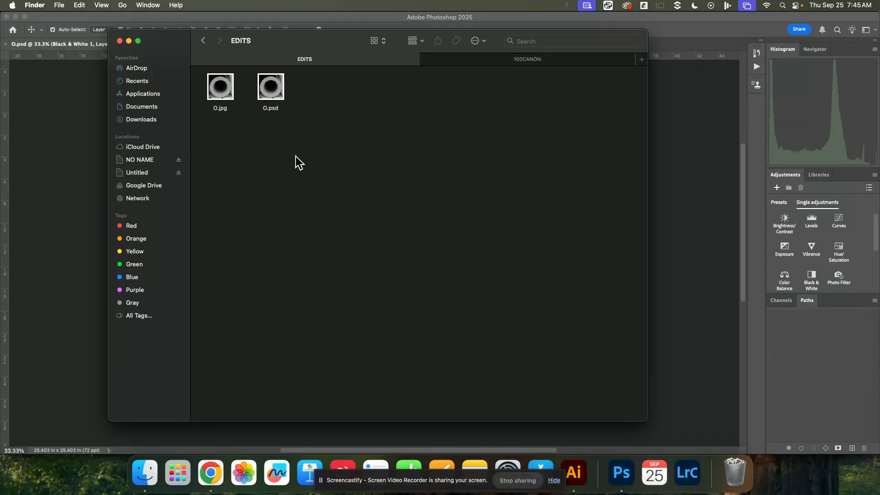
Return to Photoshop and close O.psd without saving changes.
left_click(716, 203)
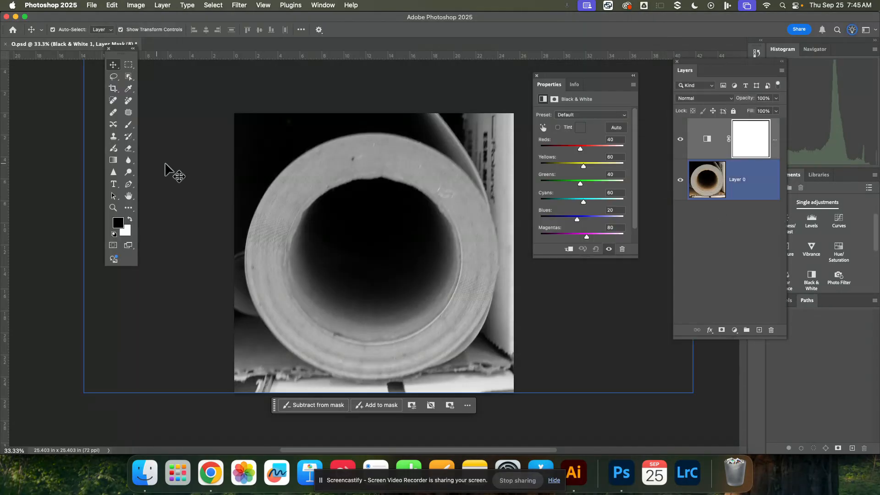
left_click(5, 44)
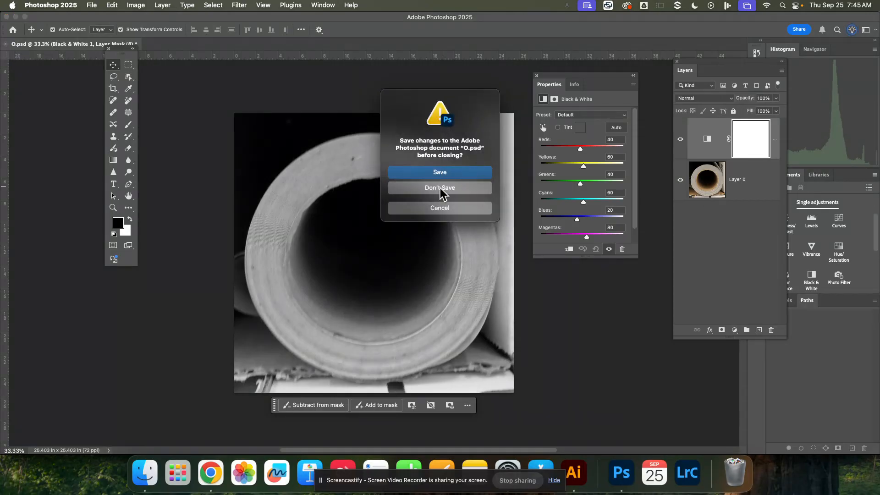
left_click(430, 197)
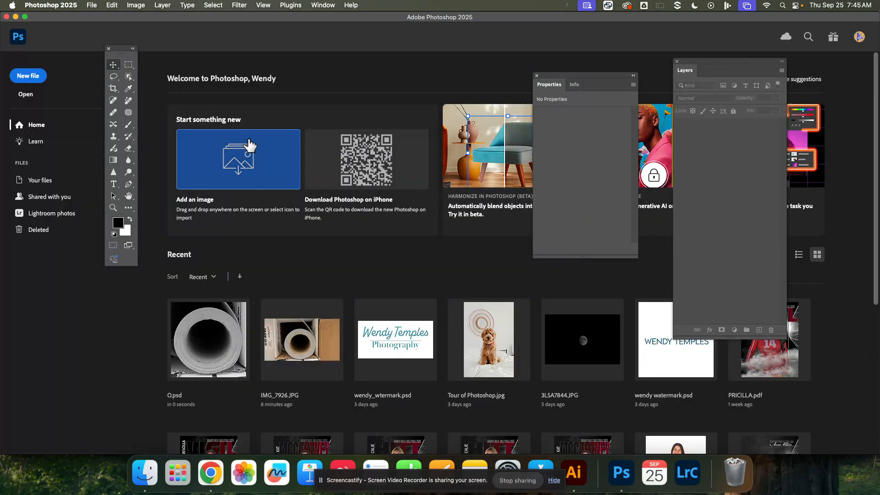
Open O.psd and O.jpg from the EDITS folder as separate documents.
left_click(90, 5)
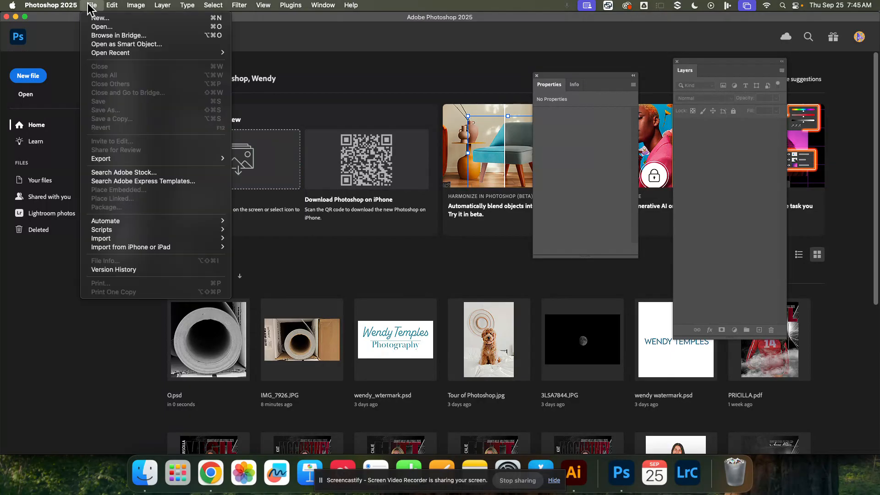
left_click(111, 27)
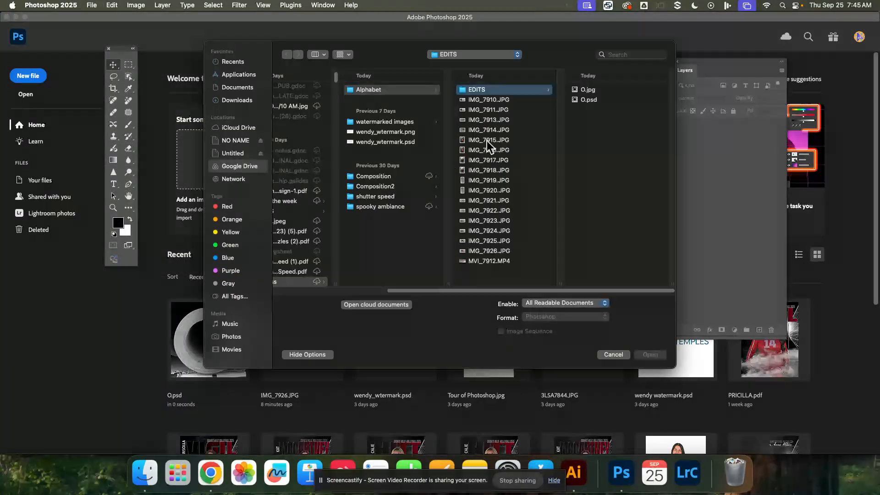
double_click(588, 104)
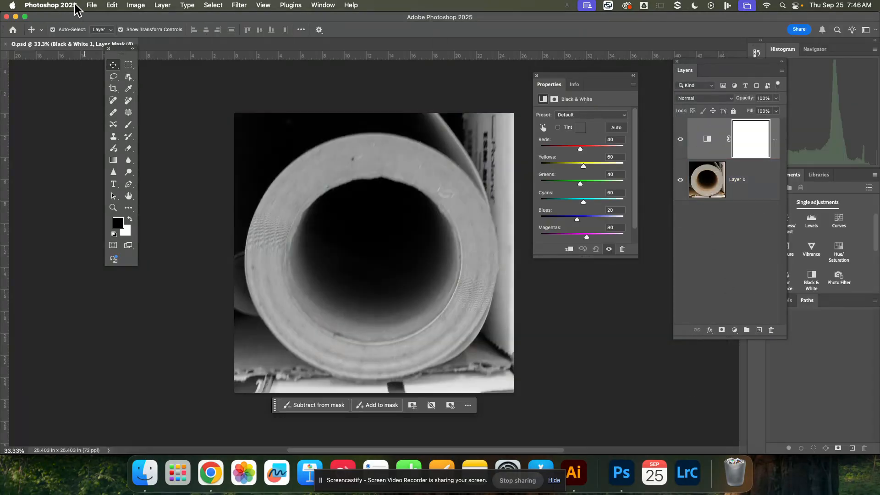
left_click(92, 6)
left_click(94, 27)
double_click(588, 90)
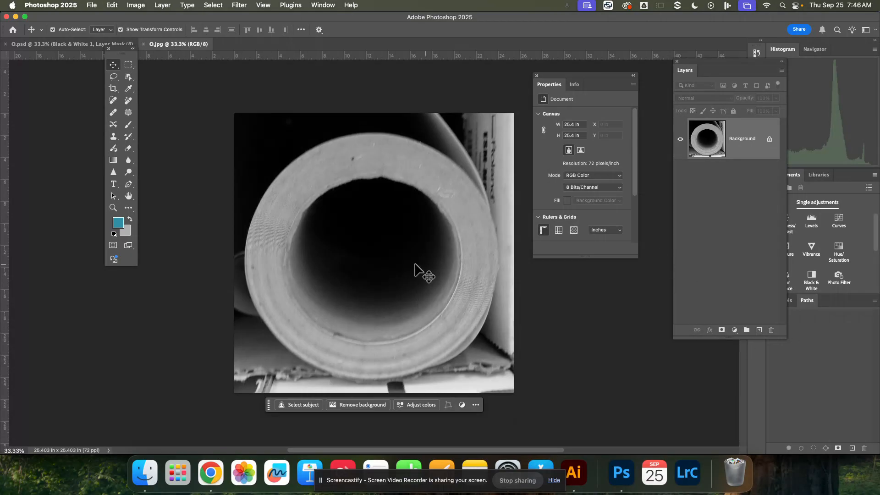
In O.psd, hide and reshow the Black & White adjustment layer to compare the photo in color and in monochrome.
left_click(38, 45)
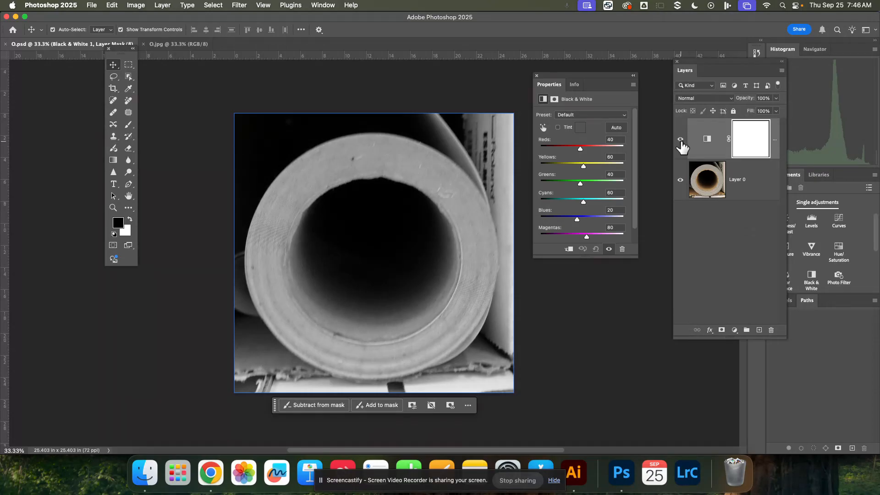
left_click(680, 145)
left_click(713, 138)
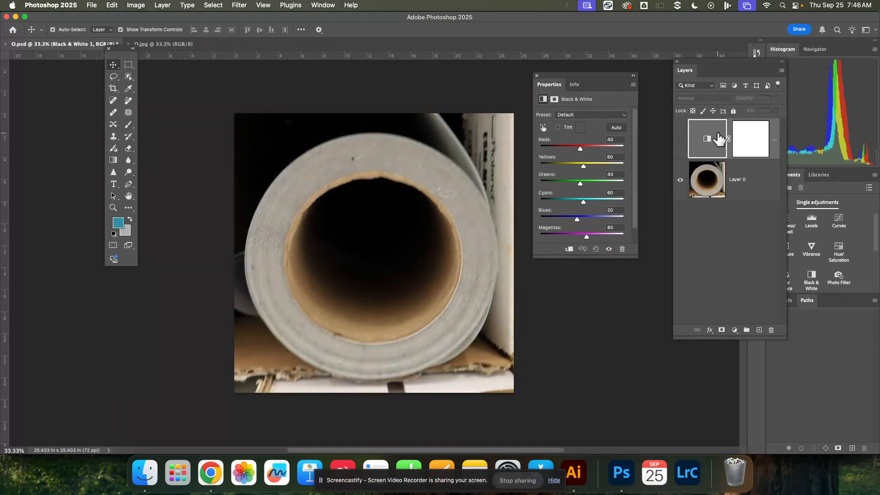
left_click(681, 139)
left_click(740, 179)
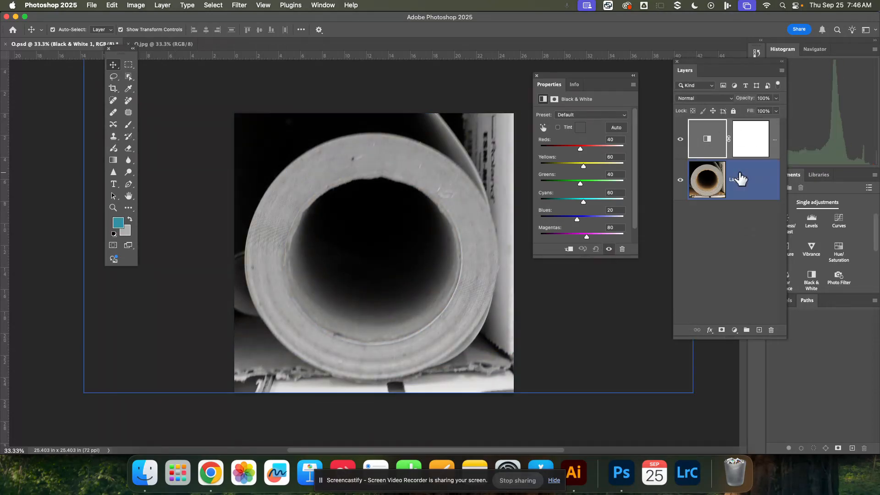
left_click(730, 274)
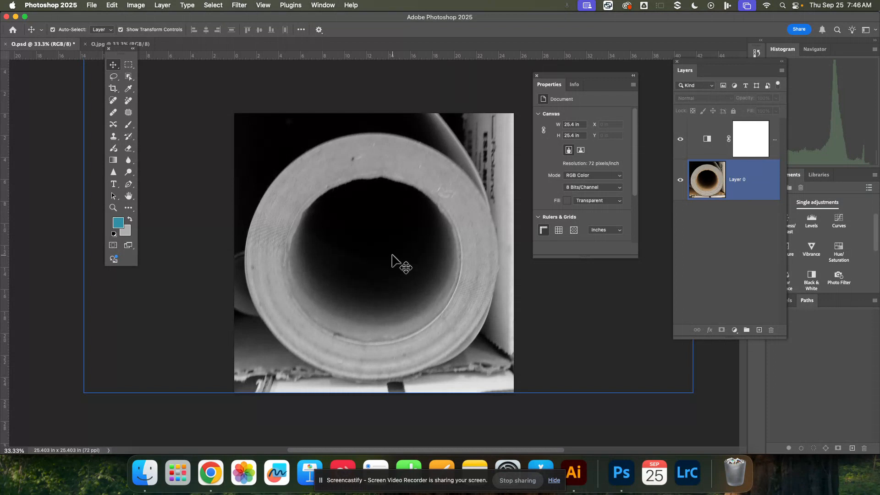
Choose the Spot Healing Brush and add a new empty layer directly above the Layer 0 photo.
left_click(115, 102)
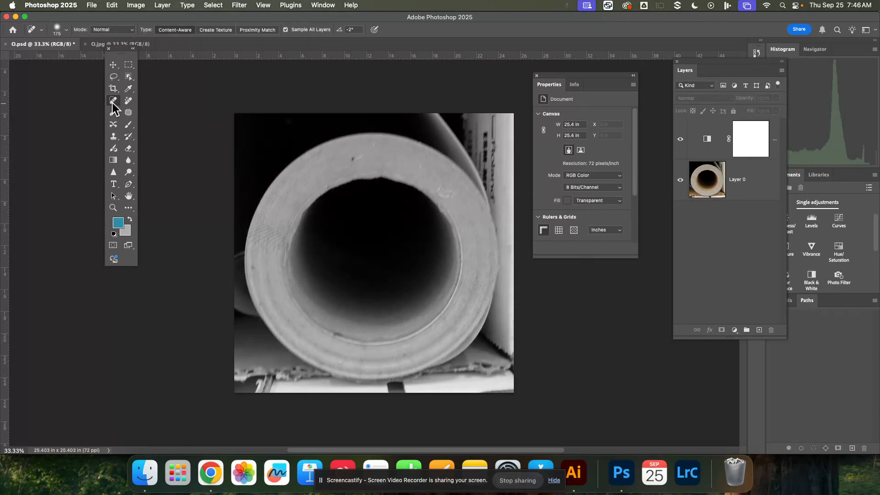
left_click(746, 183)
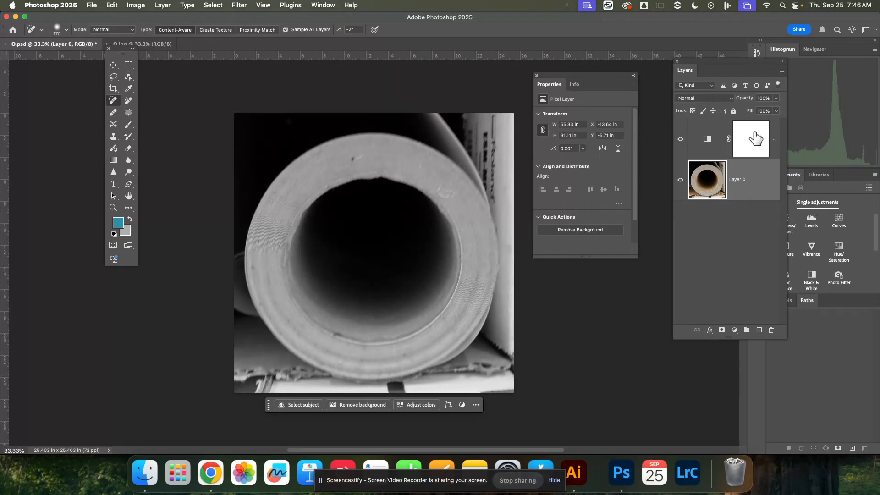
left_click(753, 139)
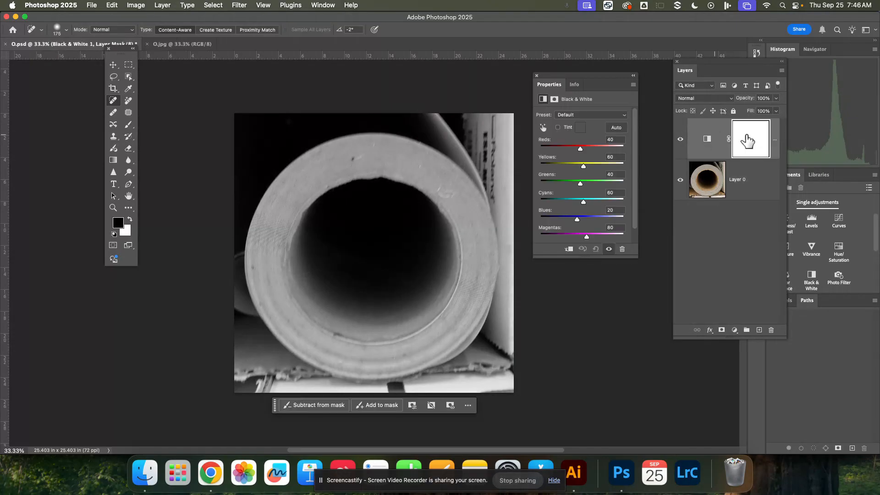
left_click(750, 196)
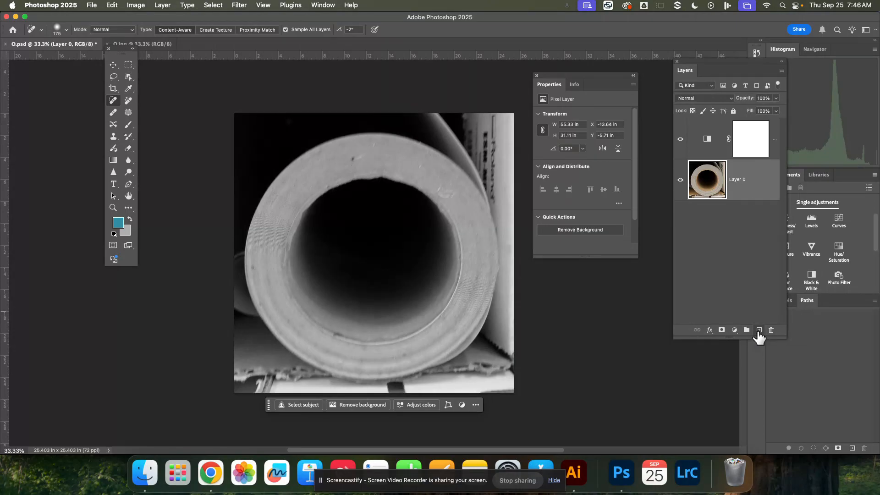
left_click(759, 330)
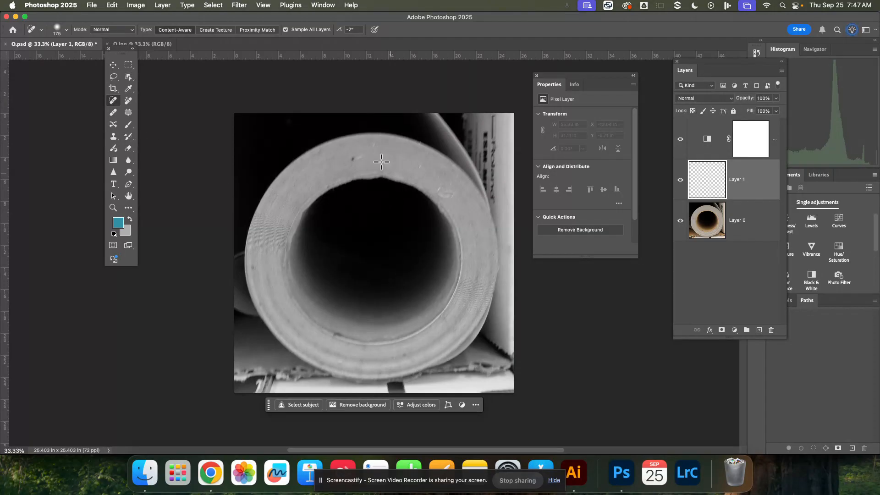
Reduce the Spot Healing Brush to 70 and paint over the dark lettering in the photo's upper-right area on Layer 1.
key("bracketleft")
key("bracketleft")
key("bracketleft")
key("bracketleft")
key("bracketleft")
key("bracketleft")
mouse_move(486, 133)
left_mouse_down()
mouse_move(495, 200)
mouse_move(494, 111)
mouse_move(493, 154)
left_mouse_up()
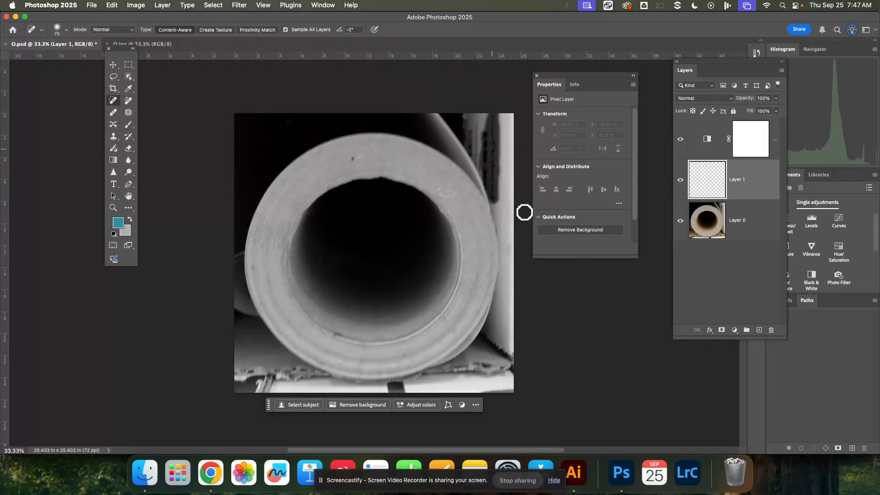
left_click_drag(491, 170, 491, 107)
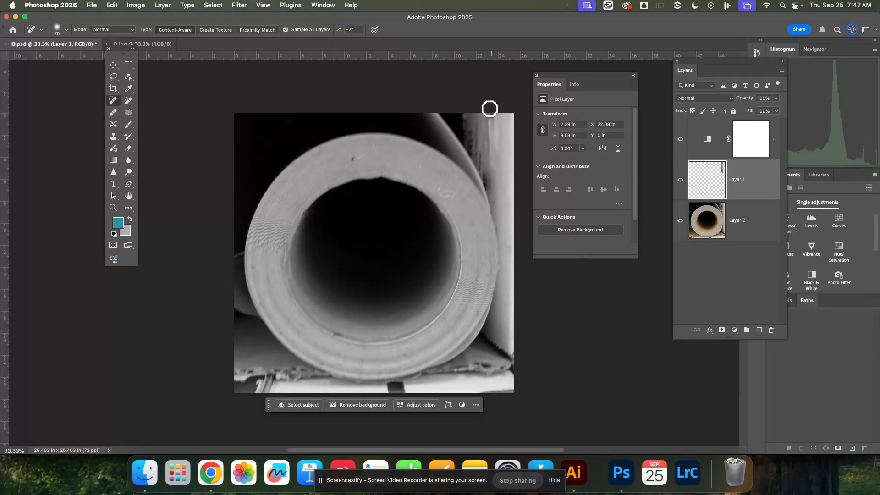
mouse_move(479, 173)
left_mouse_down()
mouse_move(485, 106)
mouse_move(477, 112)
left_mouse_up()
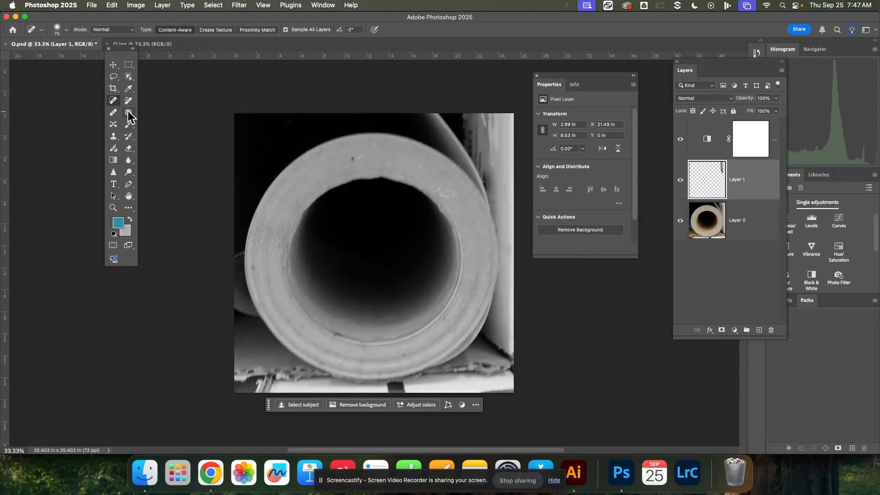
With the Remove tool at size 50, clean up the leftover marks at the photo's upper right and the torn cardboard at its lower right.
left_click(114, 113)
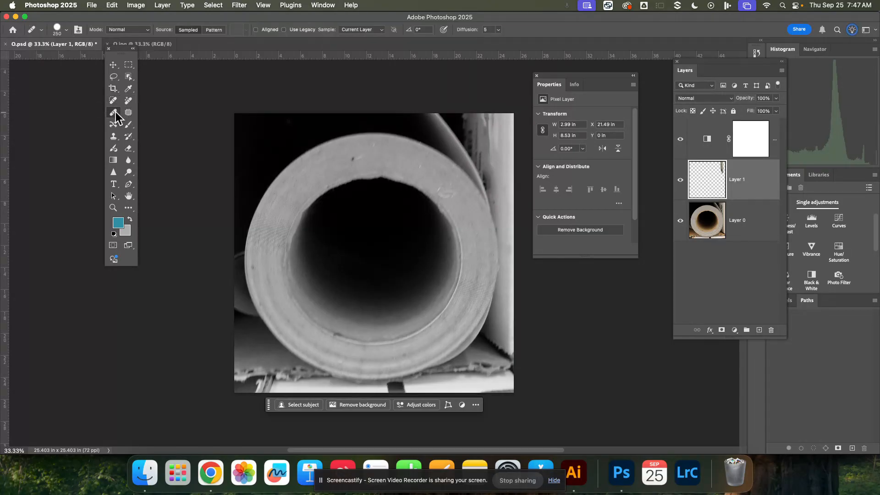
left_click(129, 101)
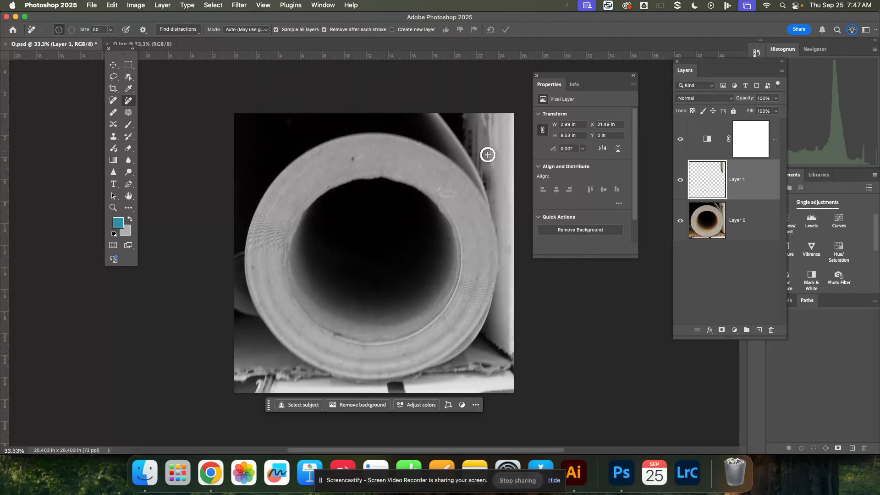
mouse_move(494, 185)
left_mouse_down()
mouse_move(493, 144)
mouse_move(485, 133)
mouse_move(493, 187)
mouse_move(483, 122)
mouse_move(472, 117)
mouse_move(469, 145)
mouse_move(489, 188)
mouse_move(474, 115)
mouse_move(475, 153)
mouse_move(488, 172)
mouse_move(482, 110)
left_mouse_up()
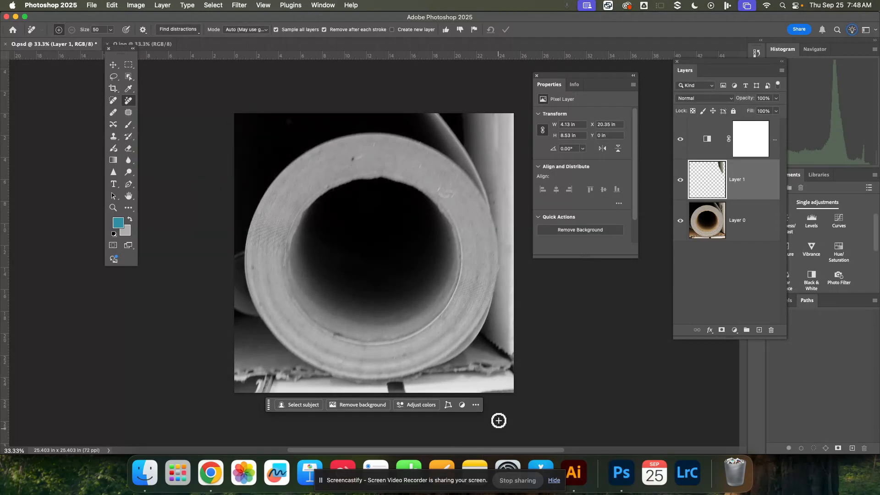
mouse_move(477, 372)
left_mouse_down()
mouse_move(468, 372)
mouse_move(507, 369)
mouse_move(468, 369)
mouse_move(483, 376)
mouse_move(480, 352)
left_mouse_up()
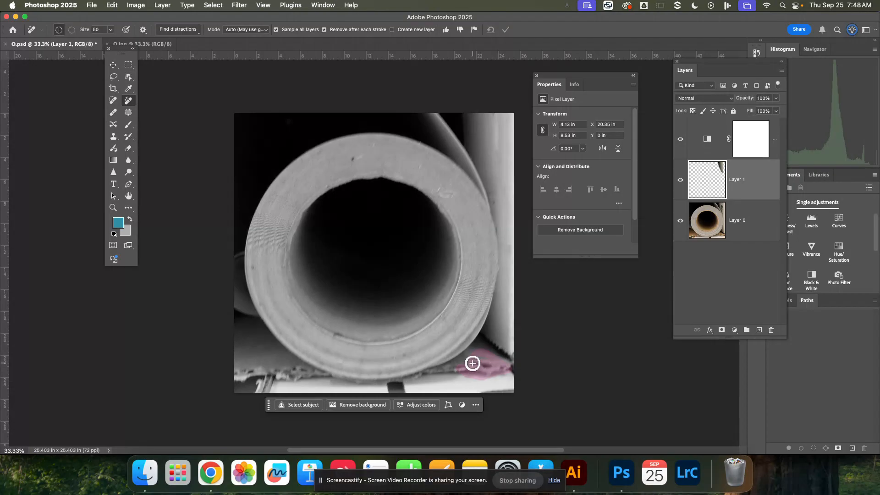
left_click_drag(473, 363, 474, 365)
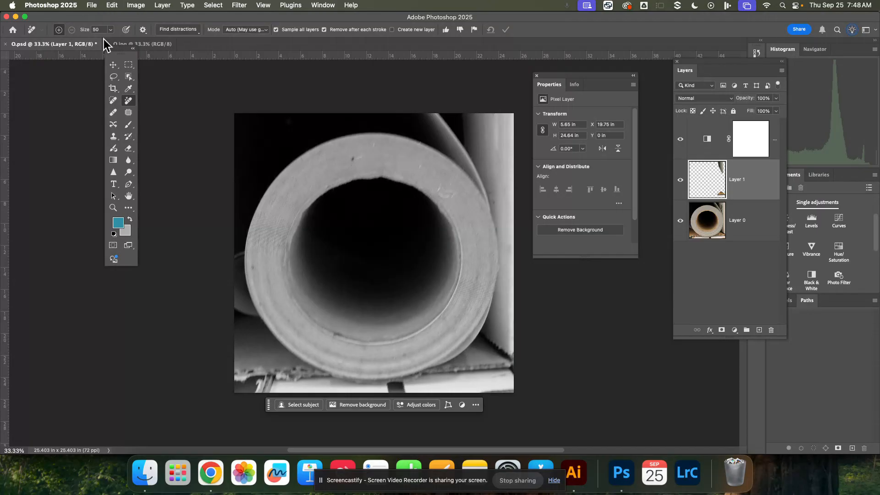
Switch to Chrome, go to the 2025 Illustrator folder in Google Drive, and close the open video preview.
left_click(213, 477)
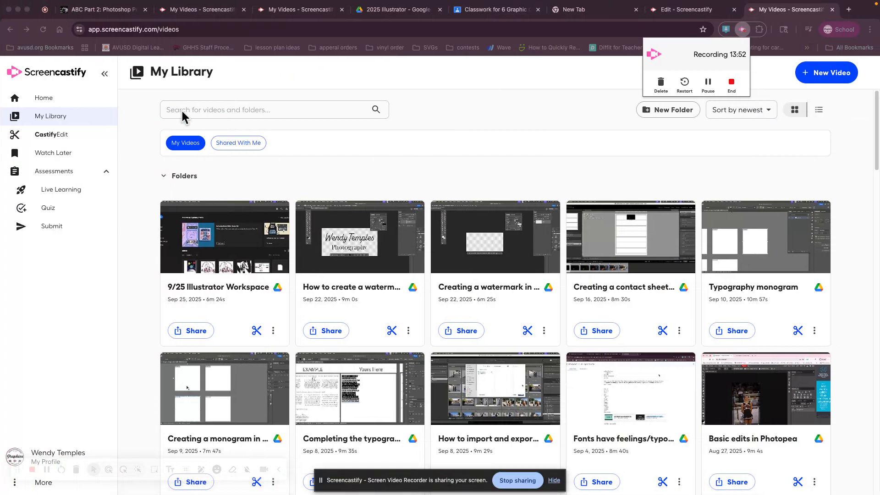
left_click(93, 11)
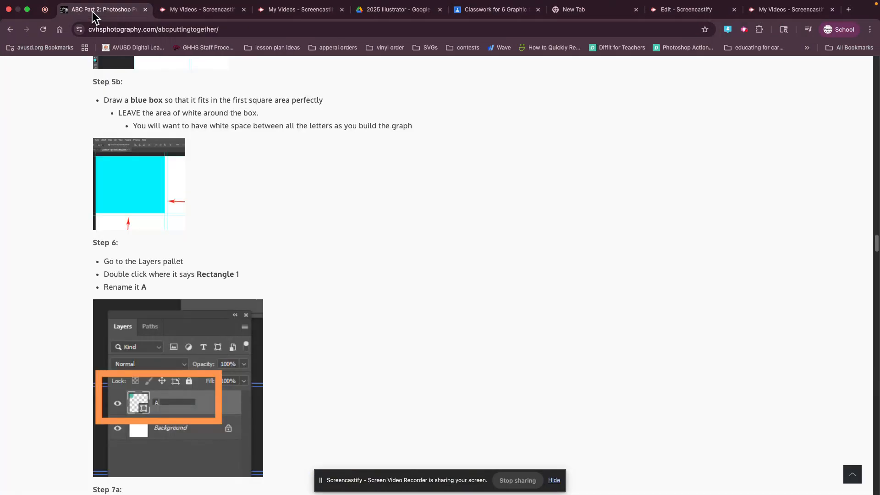
left_click(288, 12)
left_click(395, 10)
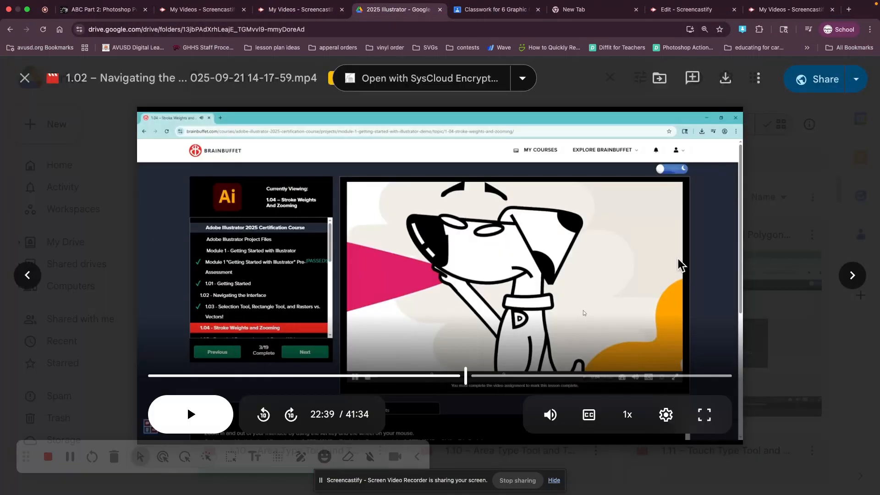
left_click(825, 190)
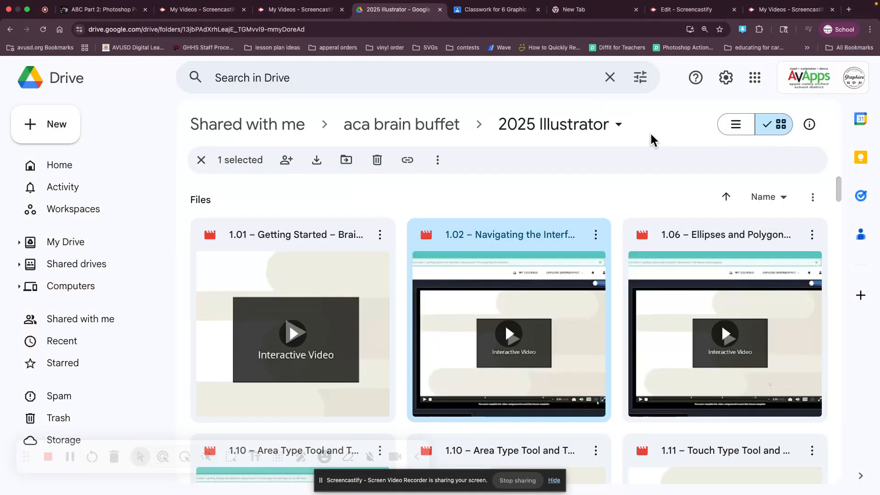
Open the sharing settings of the 2025 Illustrator folder, review its General access options, and close the dialog.
left_click(620, 126)
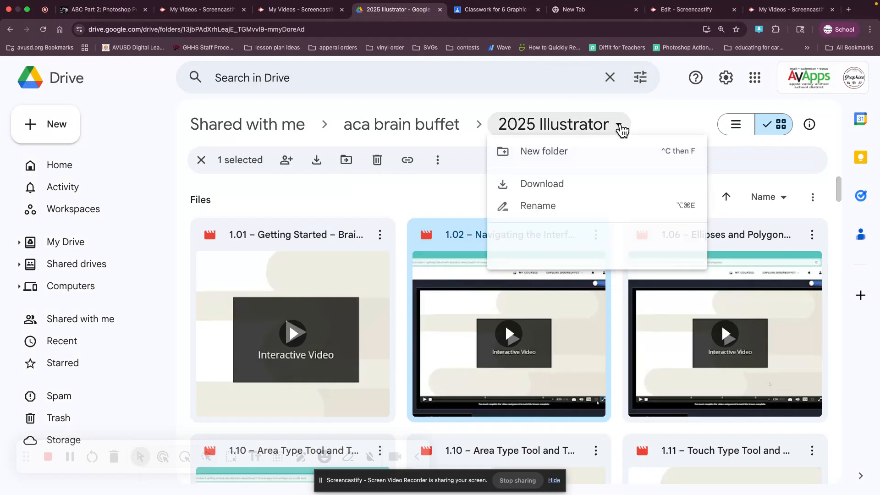
mouse_move(536, 250)
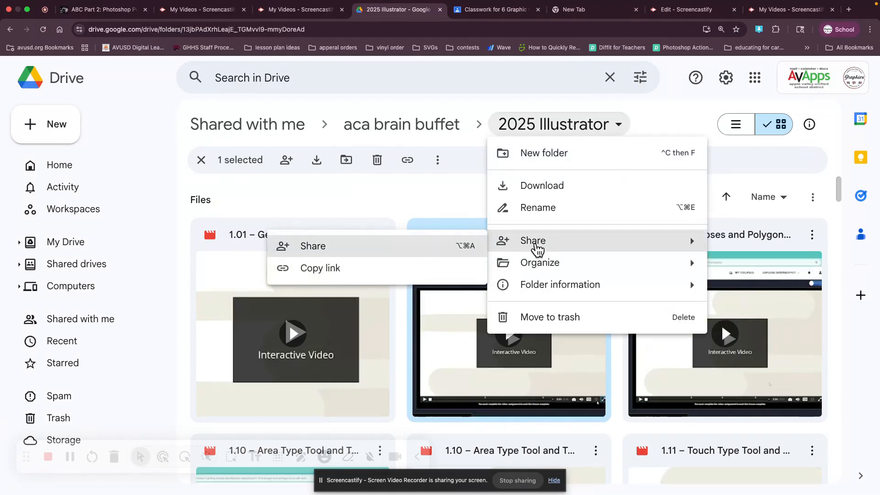
left_click(321, 253)
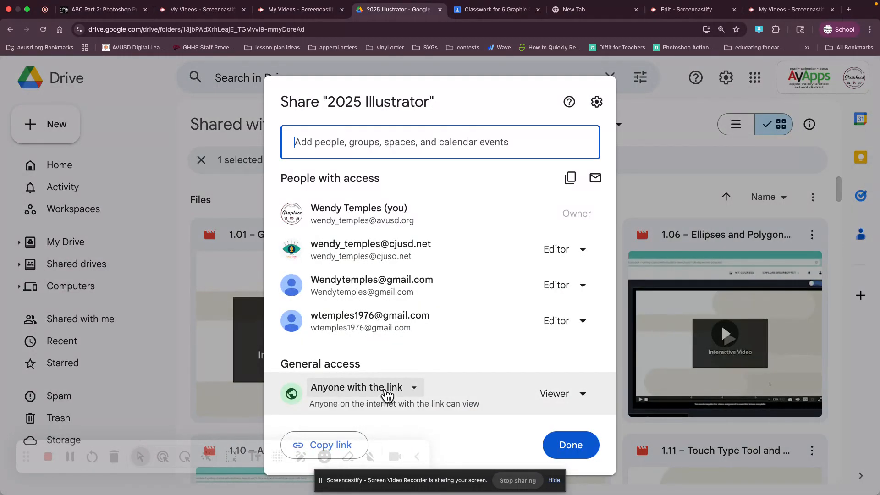
left_click(386, 393)
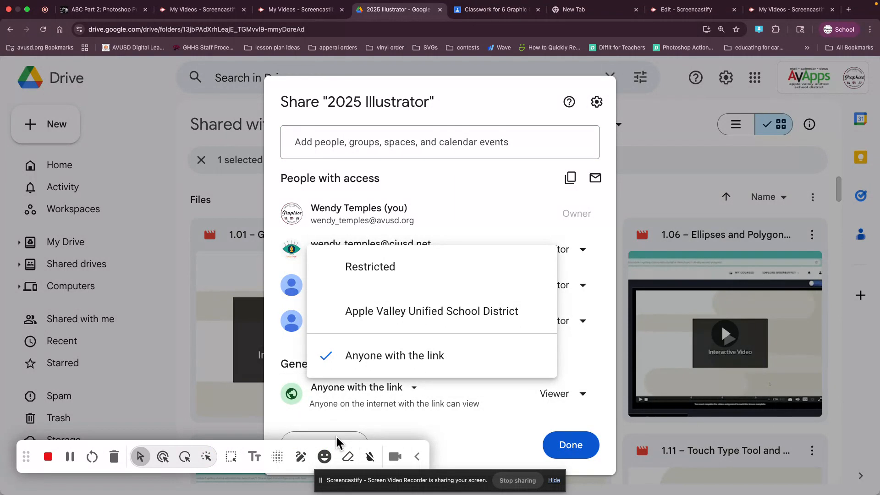
left_click(324, 443)
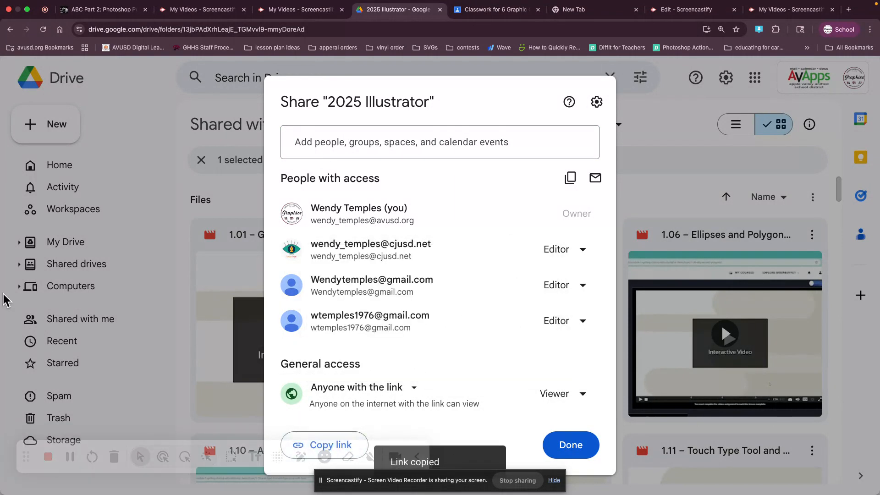
left_click(634, 210)
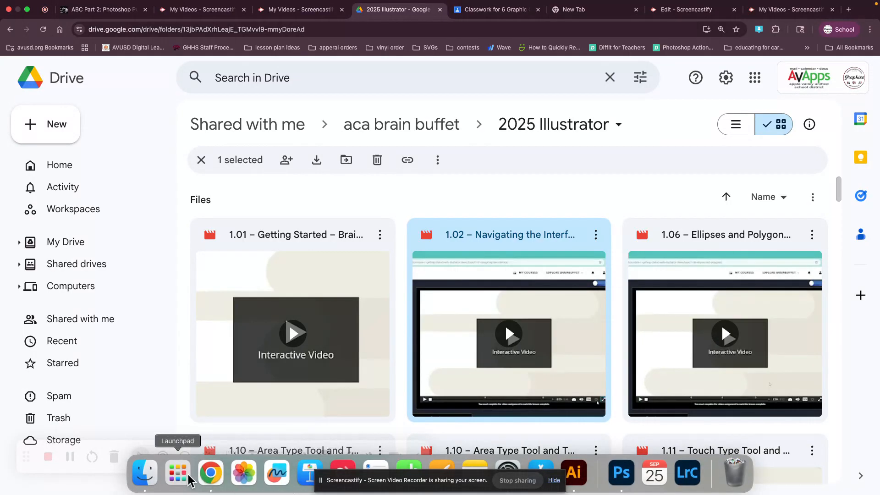
left_click(178, 472)
left_click_drag(821, 206, 612, 182)
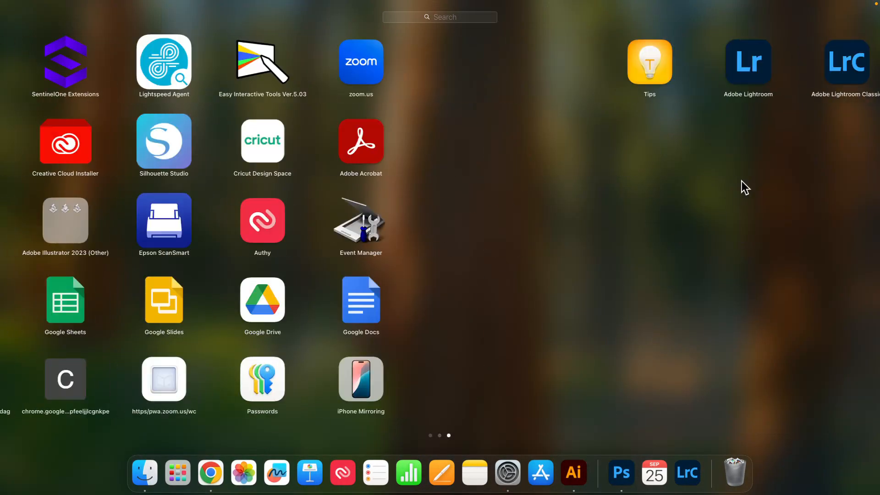
left_click(210, 473)
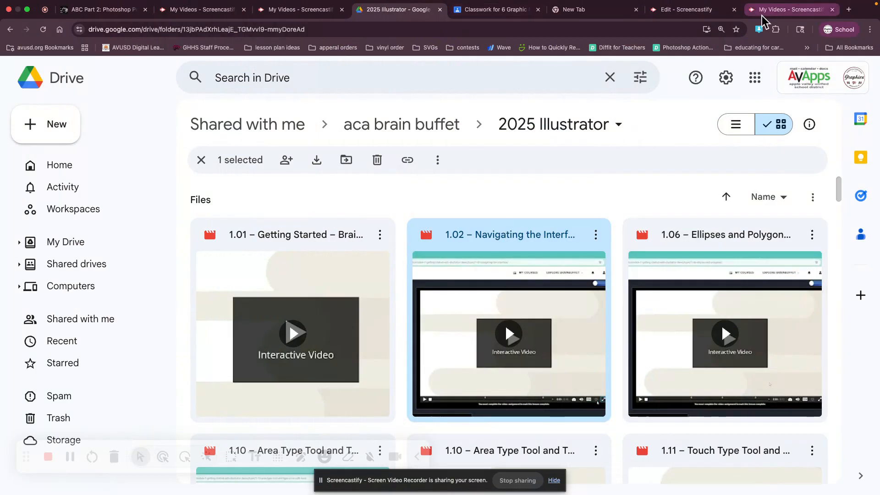
Open Chrome's list of installed extensions to locate Screencastify.
left_click(776, 30)
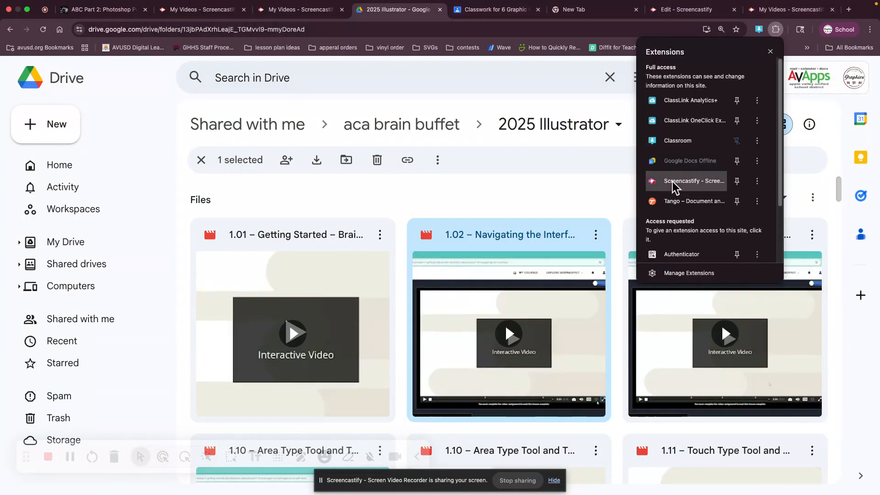